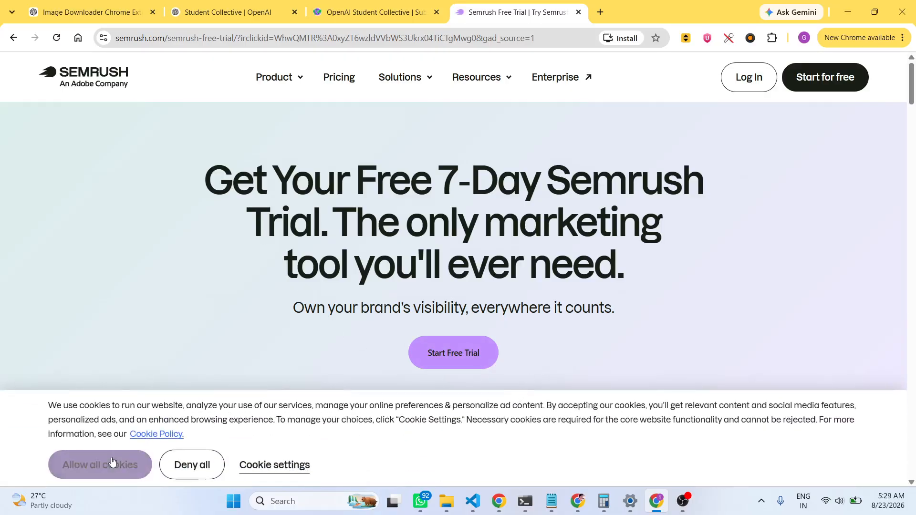
# - Allow all cookies, start the Semrush free trial and sign up with the Google account, returning to the sign-up tab
pyautogui.click(112, 462)
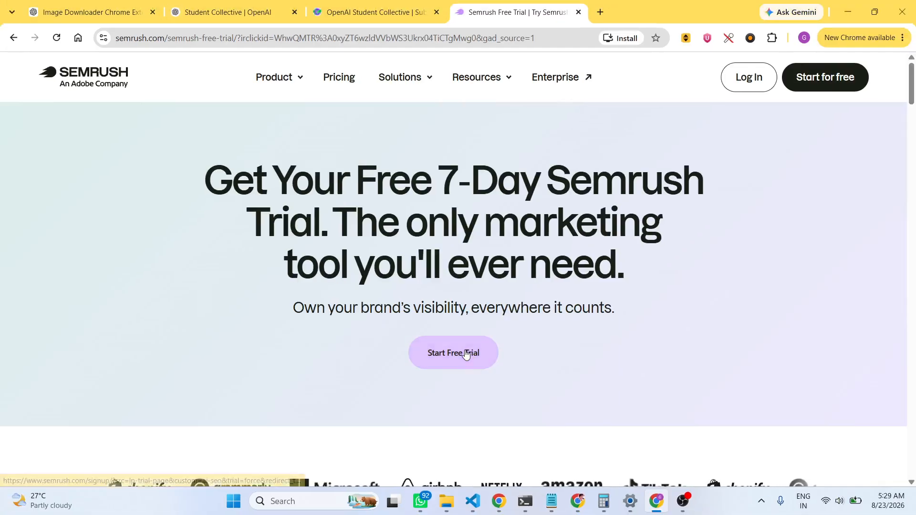
pyautogui.click(470, 357)
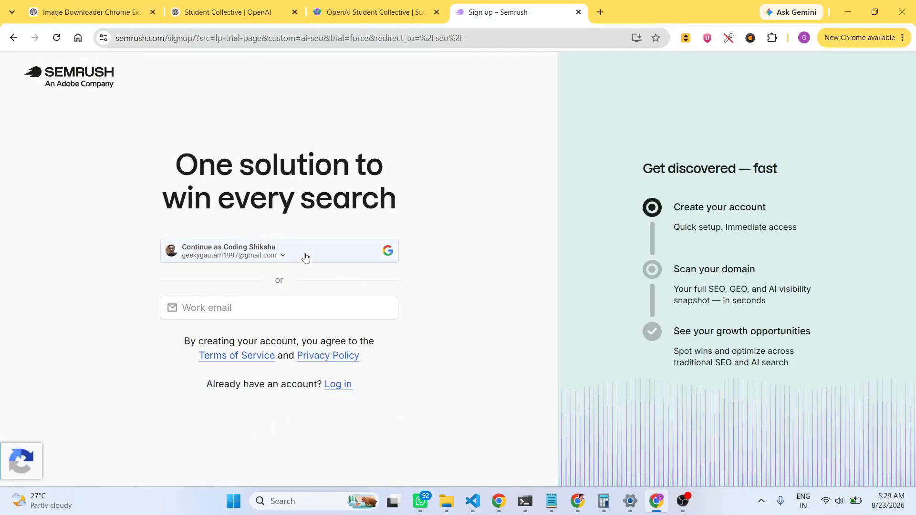
pyautogui.click(276, 260)
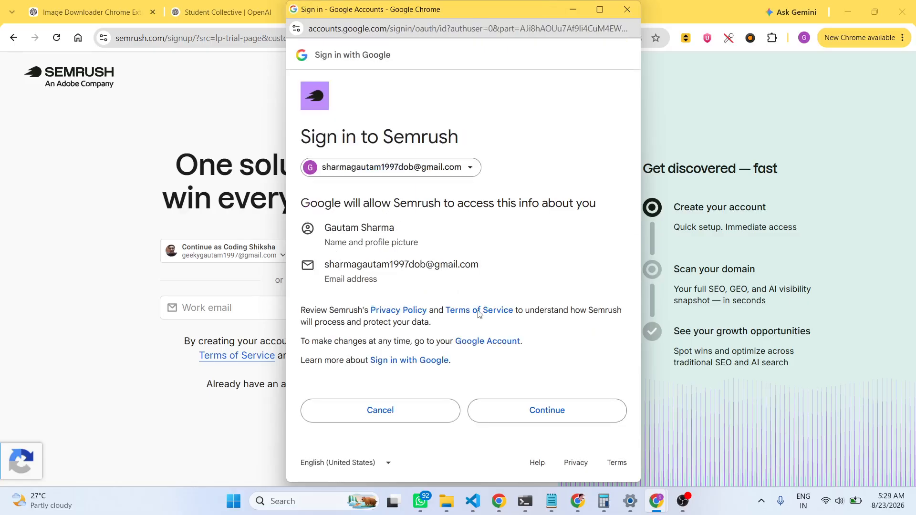
pyautogui.click(553, 418)
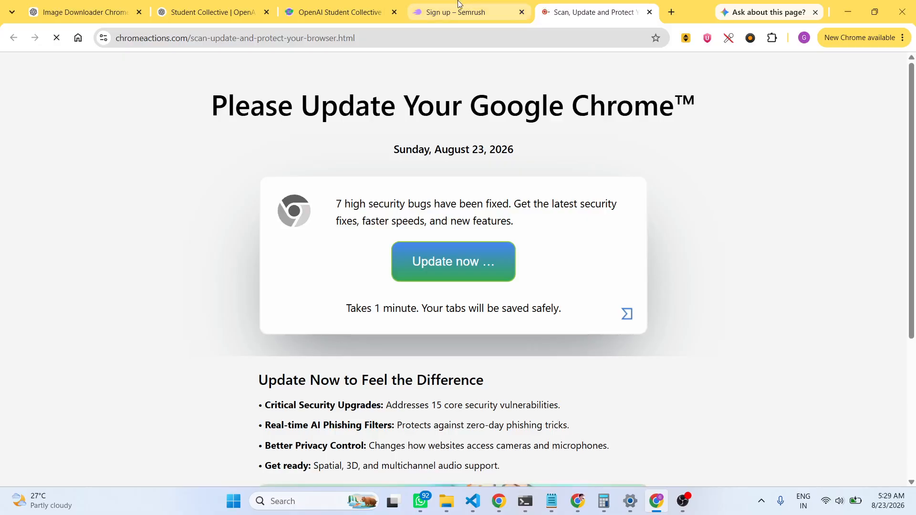
pyautogui.click(457, 3)
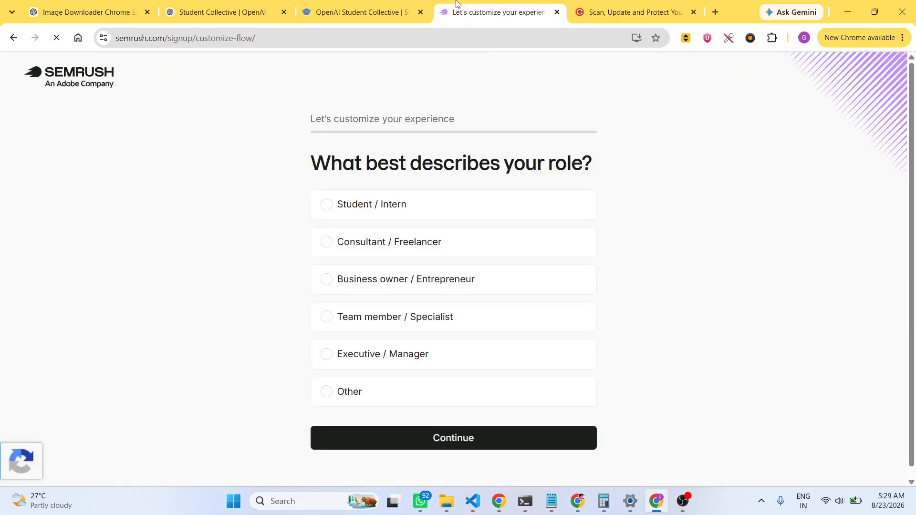
# - Complete the onboarding questions, choosing Student / Intern as the role, and continue to the trial plan selection
pyautogui.click(383, 206)
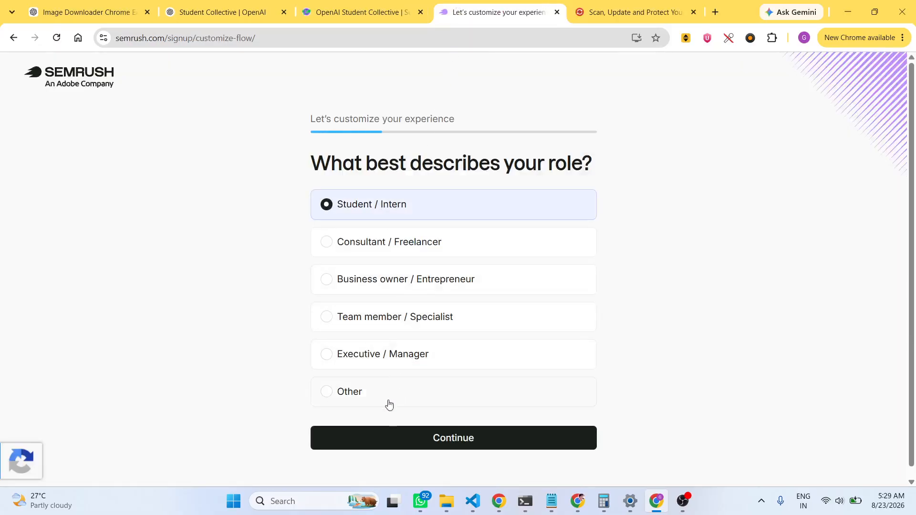
pyautogui.click(399, 439)
pyautogui.click(370, 352)
pyautogui.click(380, 382)
pyautogui.click(355, 284)
pyautogui.scroll(-3, 373, 334)
pyautogui.click(400, 429)
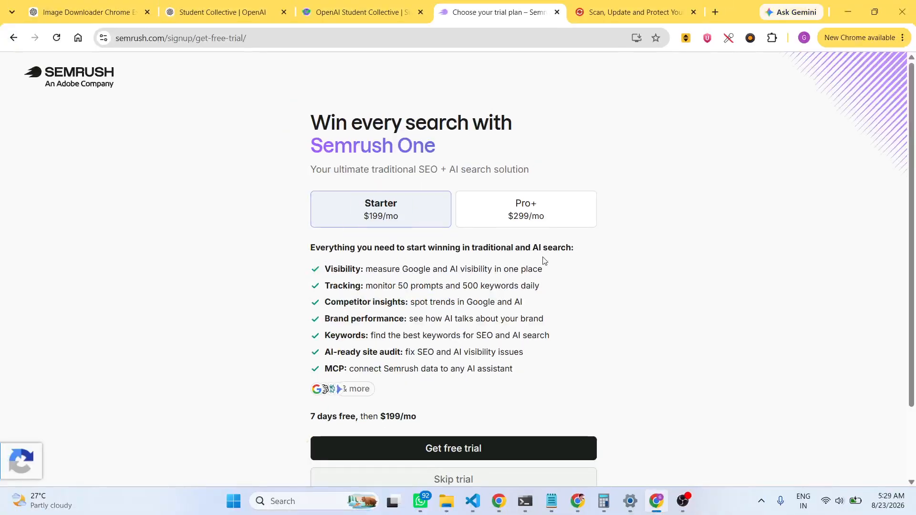
# - Select the Semrush One Pro+ plan and proceed to the checkout for its free trial
pyautogui.scroll(-2, 532, 287)
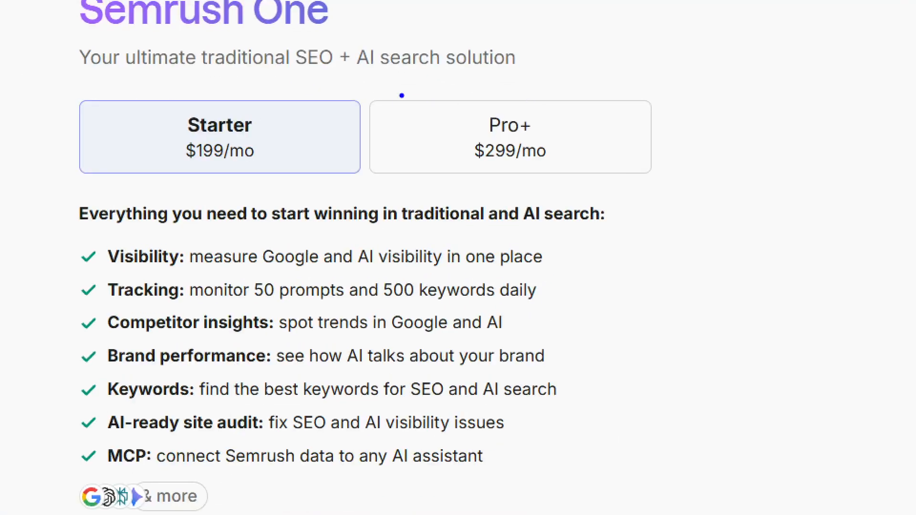
pyautogui.click(549, 104)
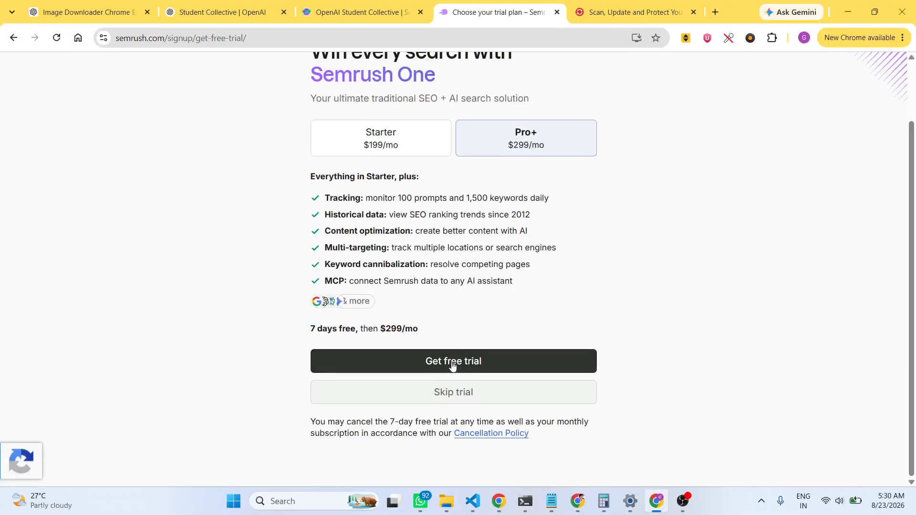
pyautogui.click(453, 366)
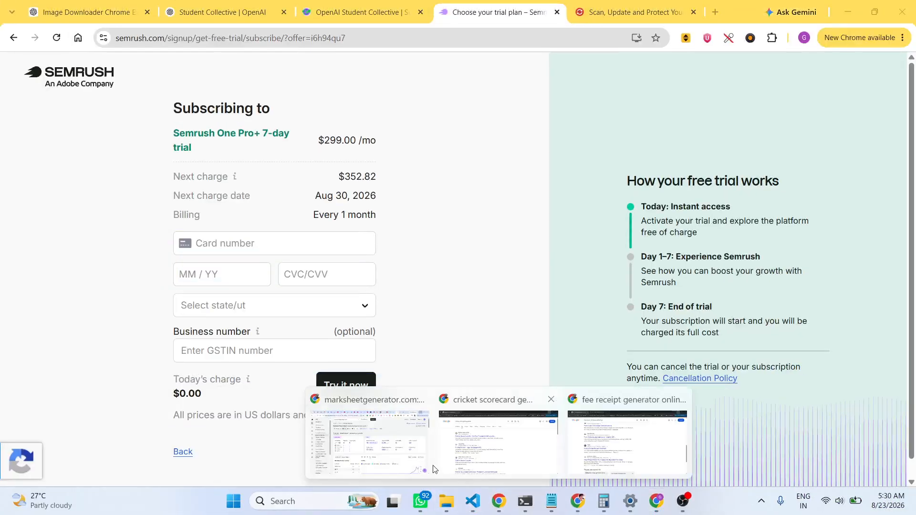
# - Switch to the Chrome window with marksheetgenerator.com, analyze the domain and review its overview down to the organic research
pyautogui.click(390, 451)
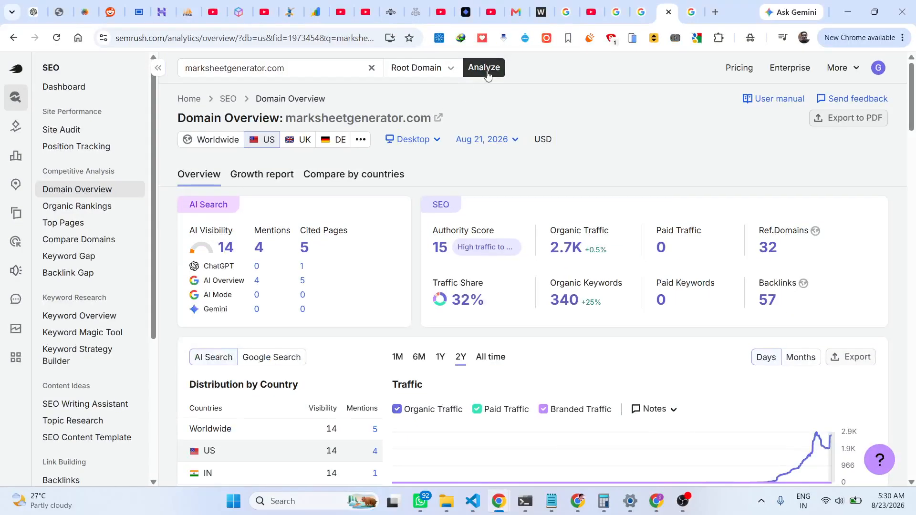
pyautogui.click(485, 67)
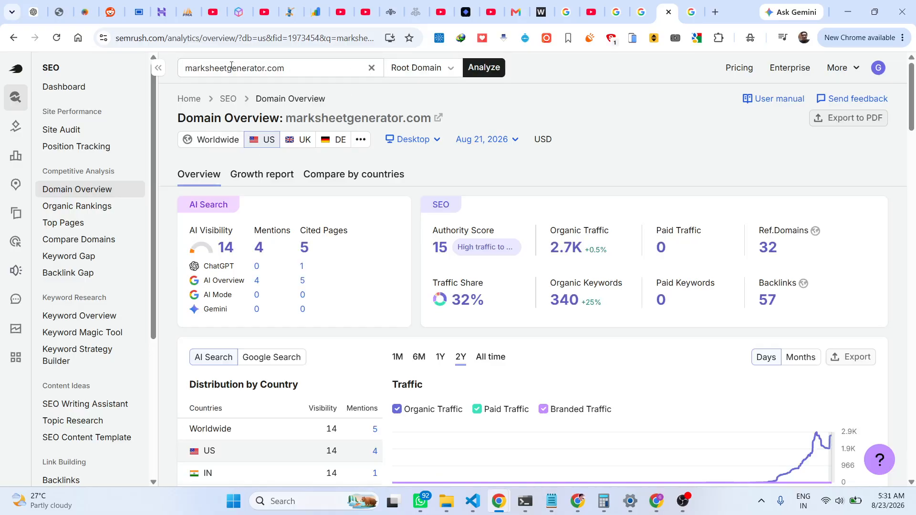
pyautogui.hotkey('ctrl', '1')
pyautogui.moveTo(172, 64); pyautogui.dragTo(493, 164)
pyautogui.press('Escape')
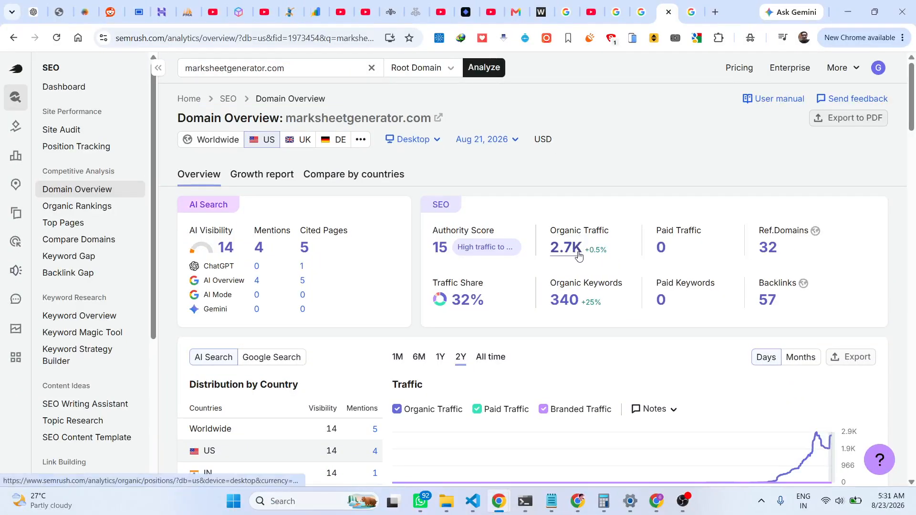
pyautogui.scroll(-12, 579, 267)
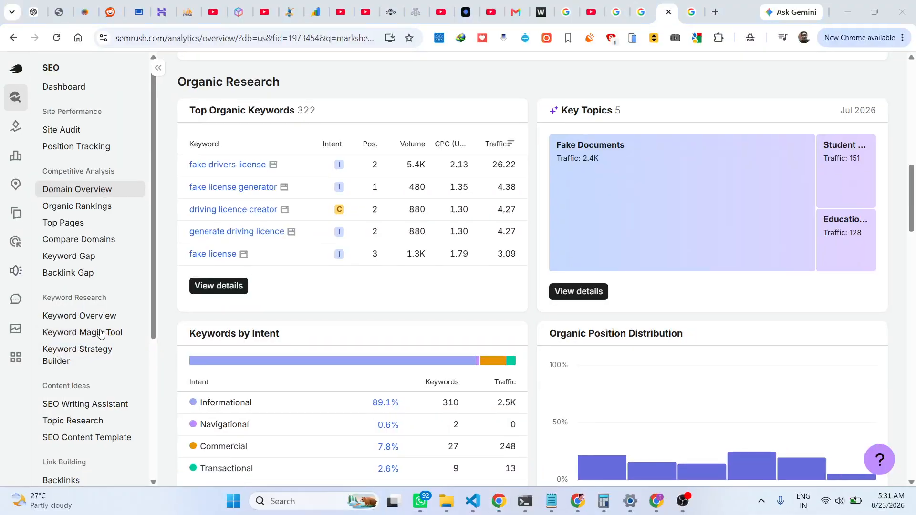
# - Search the Keyword Magic Tool for "online generator" keyword suggestions
pyautogui.click(100, 333)
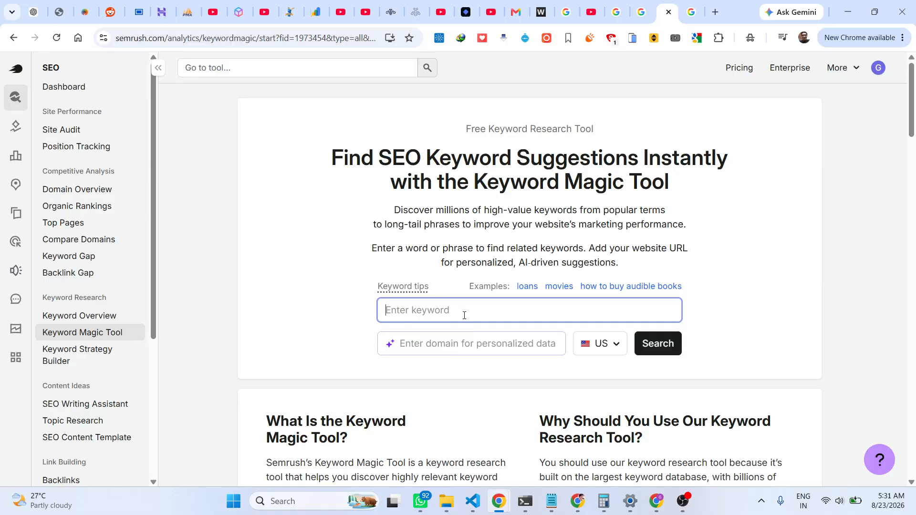
pyautogui.write('ge')
pyautogui.press('BackSpace')
pyautogui.press('BackSpace')
pyautogui.write('online gener')
pyautogui.press('Return')
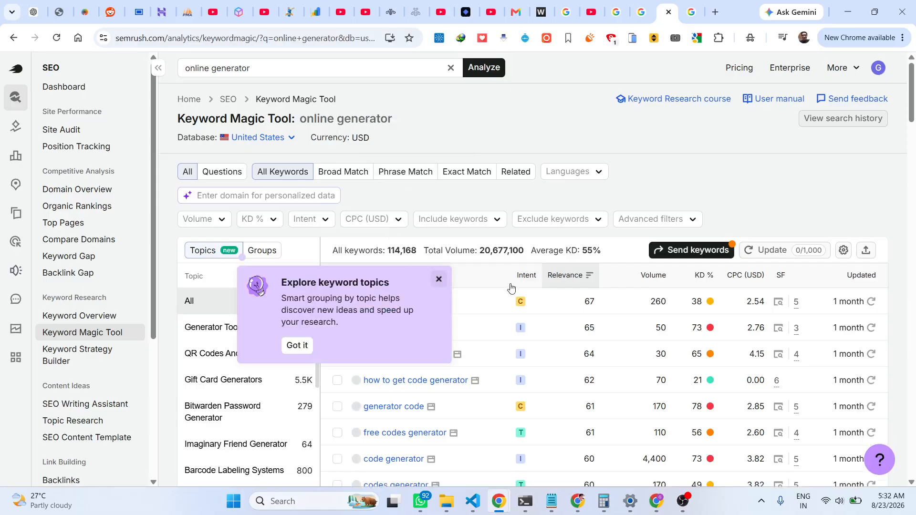
# - Dismiss the keyword topics tip and examine the suggested keywords with their volume and difficulty
pyautogui.click(438, 280)
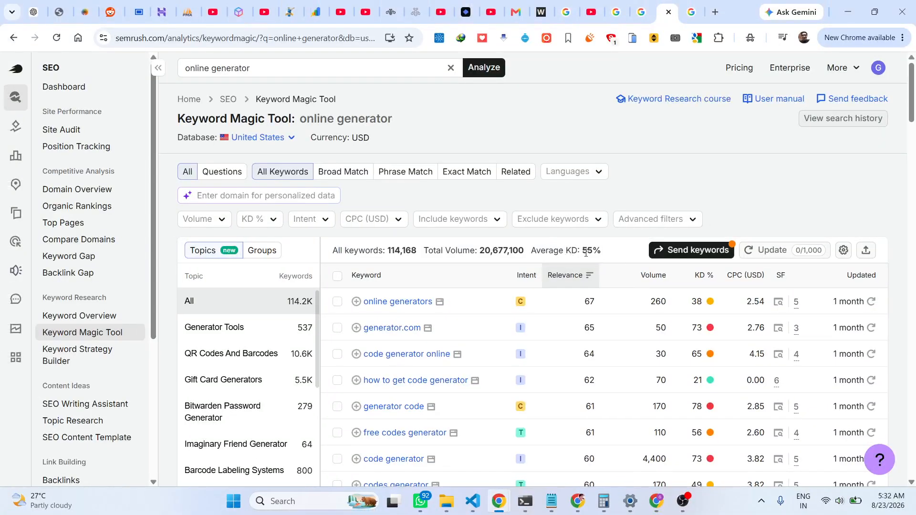
pyautogui.scroll(-20, 696, 283)
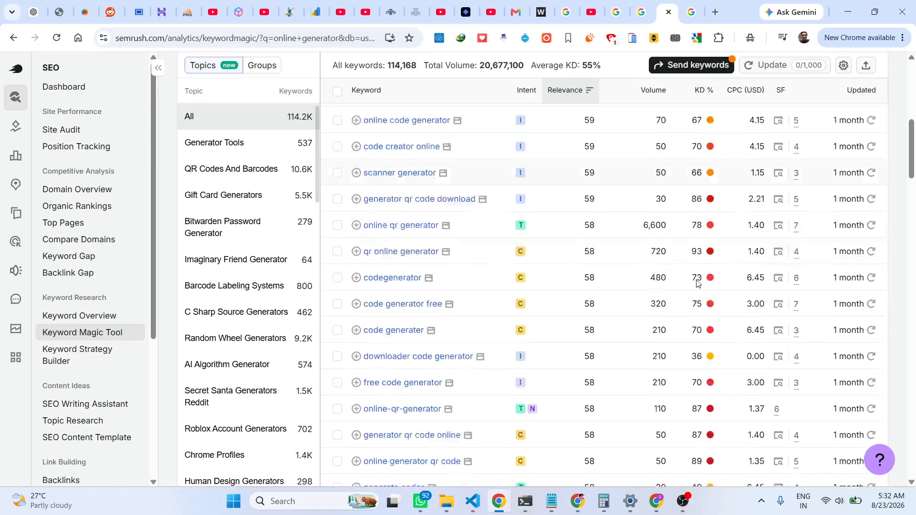
pyautogui.scroll(-15, 696, 283)
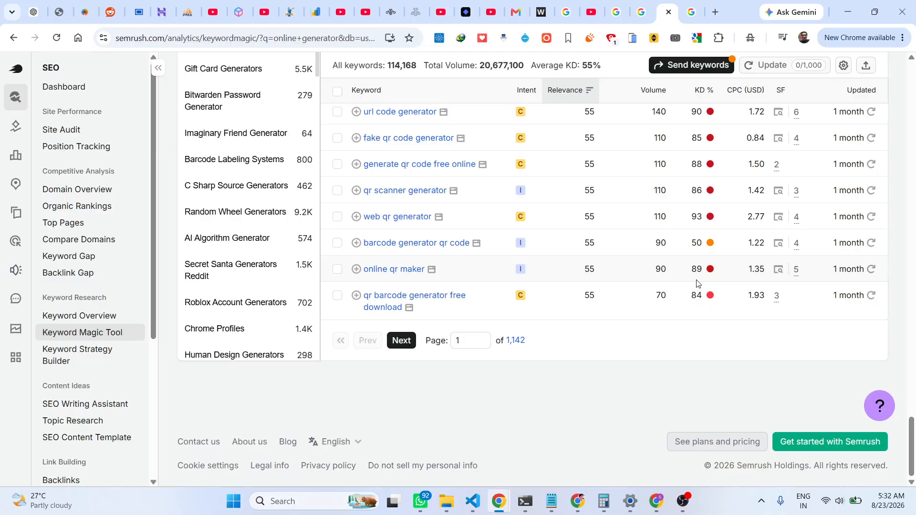
pyautogui.scroll(10, 697, 283)
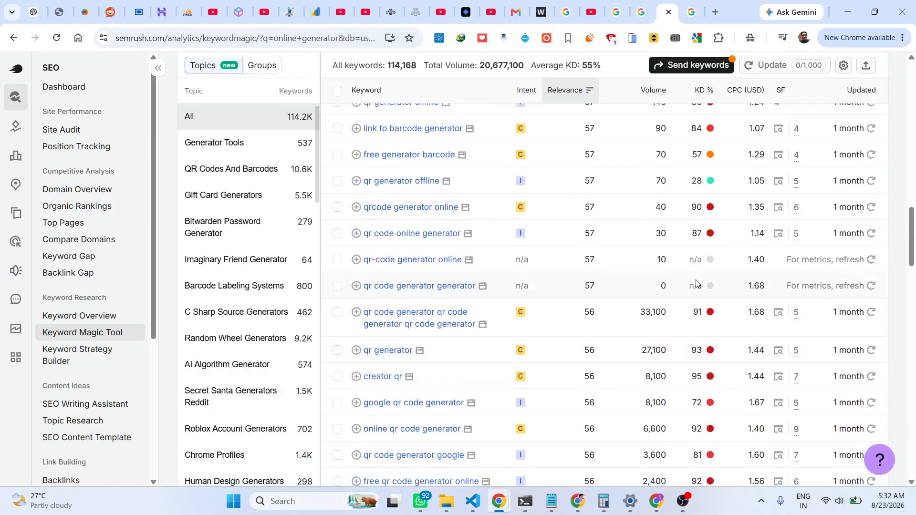
pyautogui.scroll(5, 697, 284)
pyautogui.scroll(5, 419, 243)
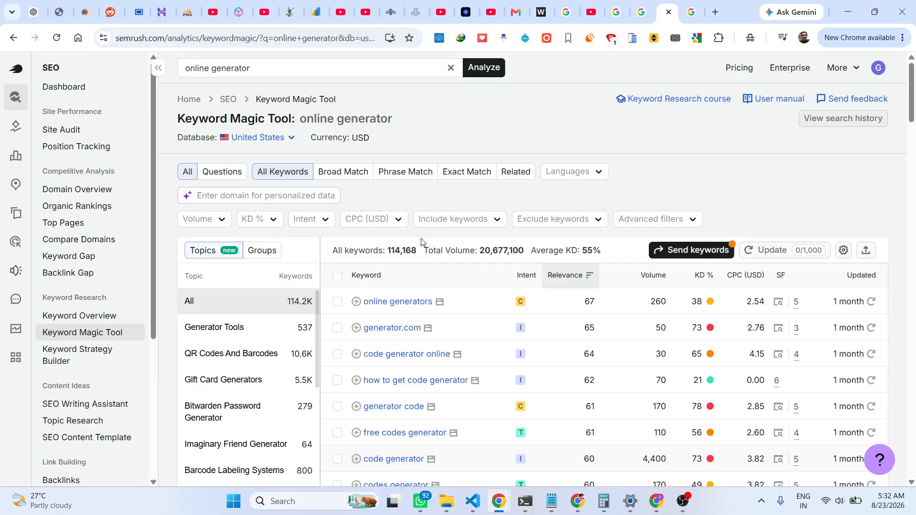
pyautogui.scroll(-2, 421, 242)
pyautogui.scroll(2, 421, 241)
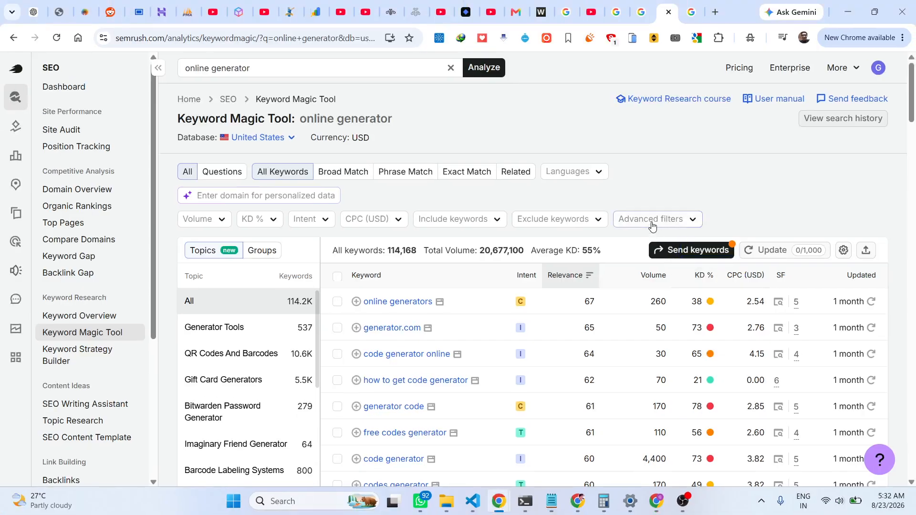
# - Check the advanced filter options without applying any, and browse the keyword topics and the available SEO tools
pyautogui.click(597, 172)
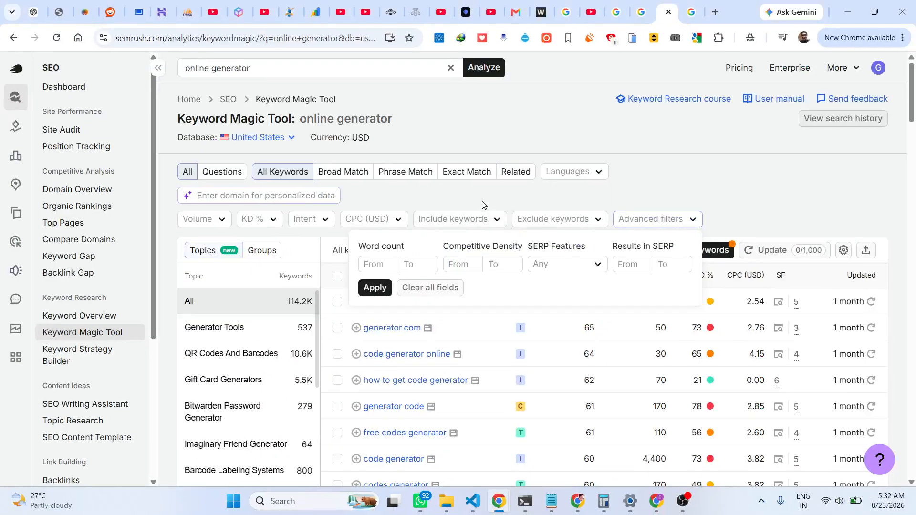
pyautogui.click(483, 204)
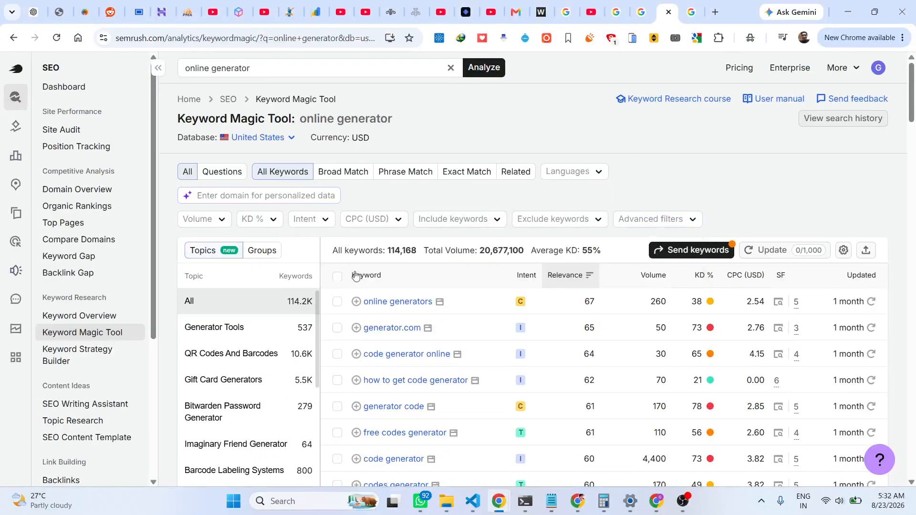
pyautogui.scroll(-3, 245, 388)
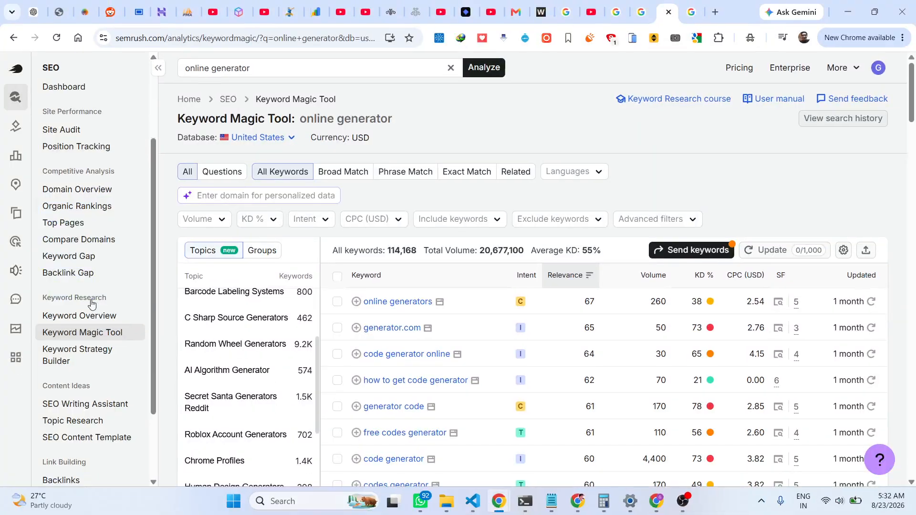
pyautogui.scroll(-5, 105, 298)
# - Open the account's subscription info in a new tab and switch to it
pyautogui.click(879, 68)
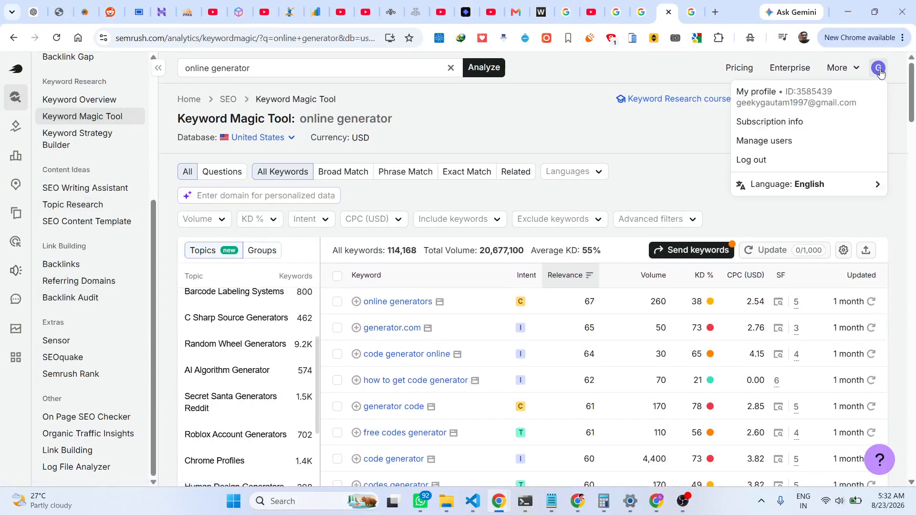
pyautogui.rightClick(749, 121)
pyautogui.click(737, 130)
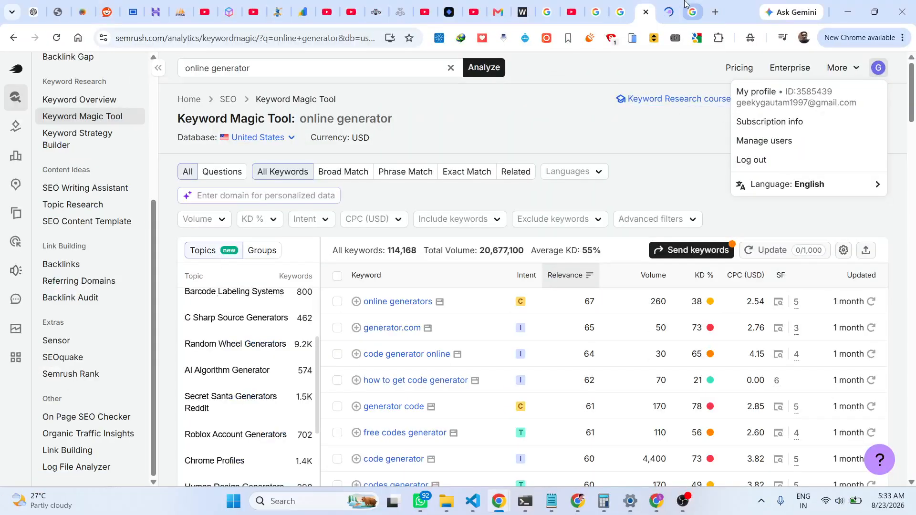
pyautogui.click(667, 4)
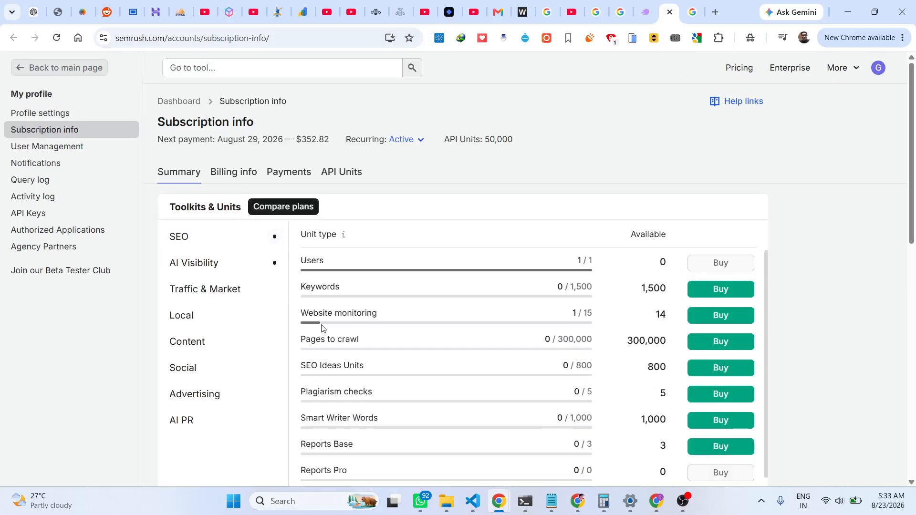
# - Examine the toolkit unit limits and the next payment date and amount in the subscription summary
pyautogui.scroll(-1, 322, 329)
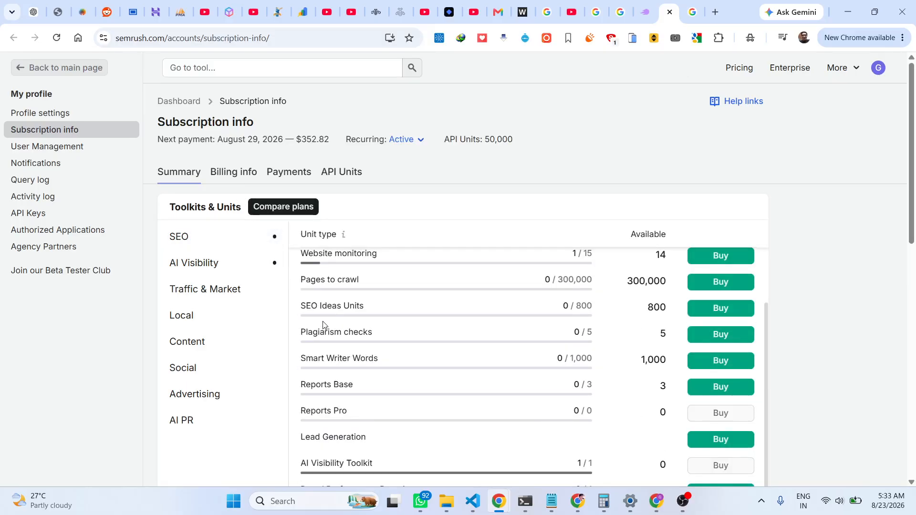
pyautogui.scroll(1, 323, 324)
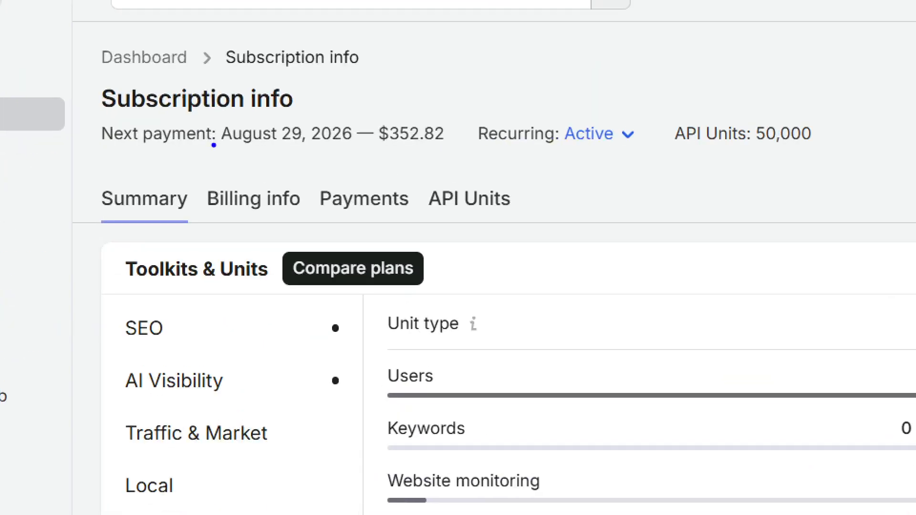
pyautogui.moveTo(211, 119)
pyautogui.mouseDown()
pyautogui.moveTo(253, 149)
pyautogui.moveTo(475, 160)
pyautogui.mouseUp()
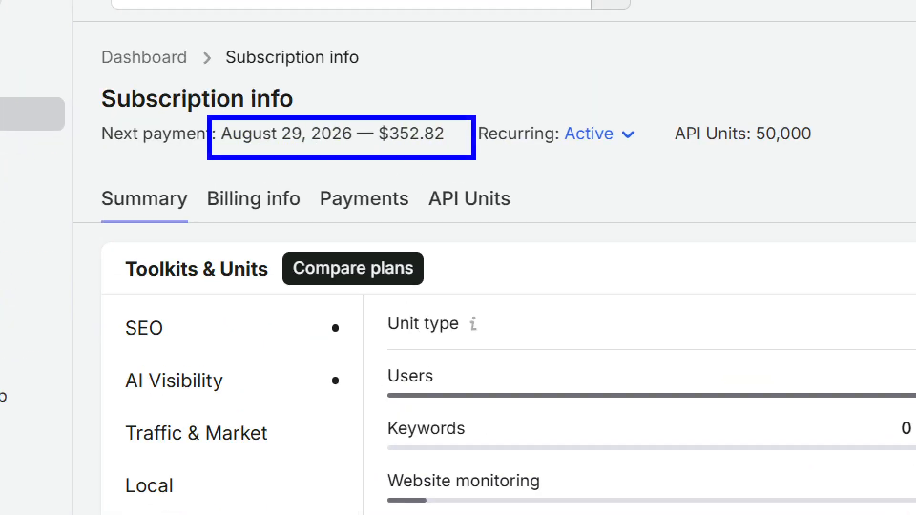
pyautogui.moveTo(413, 219); pyautogui.dragTo(393, 164)
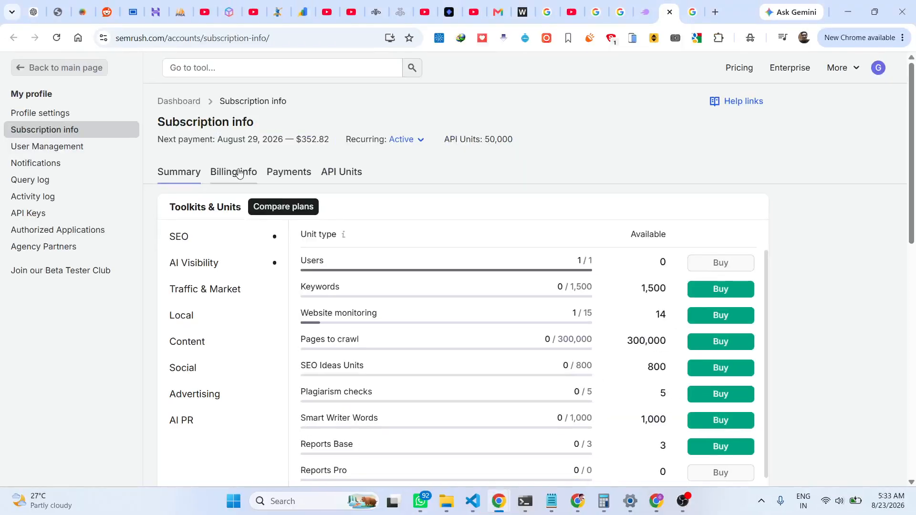
# - View the billing information with its option to change the card, and the subscription's payment history
pyautogui.click(264, 201)
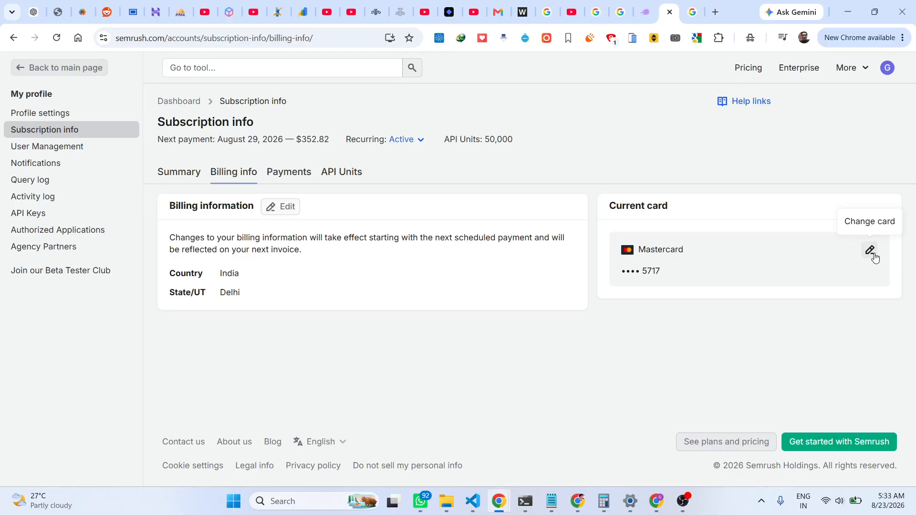
pyautogui.click(873, 253)
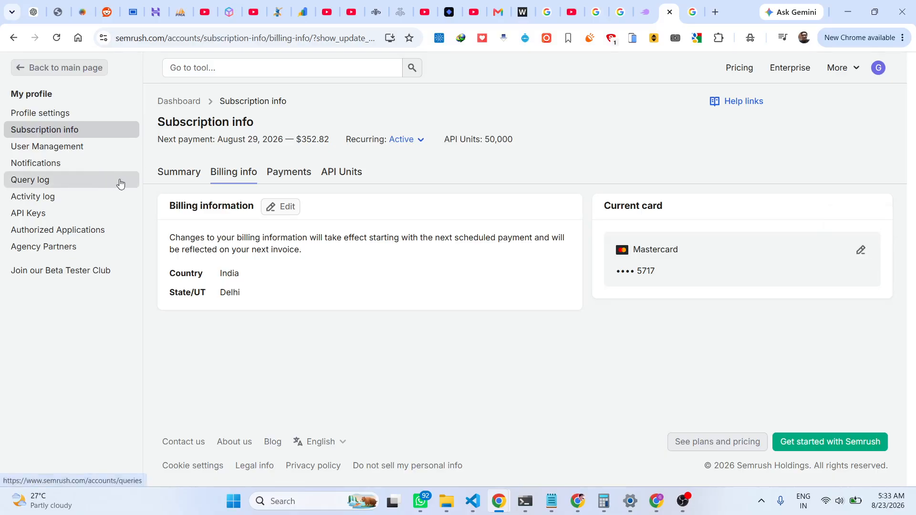
pyautogui.click(276, 174)
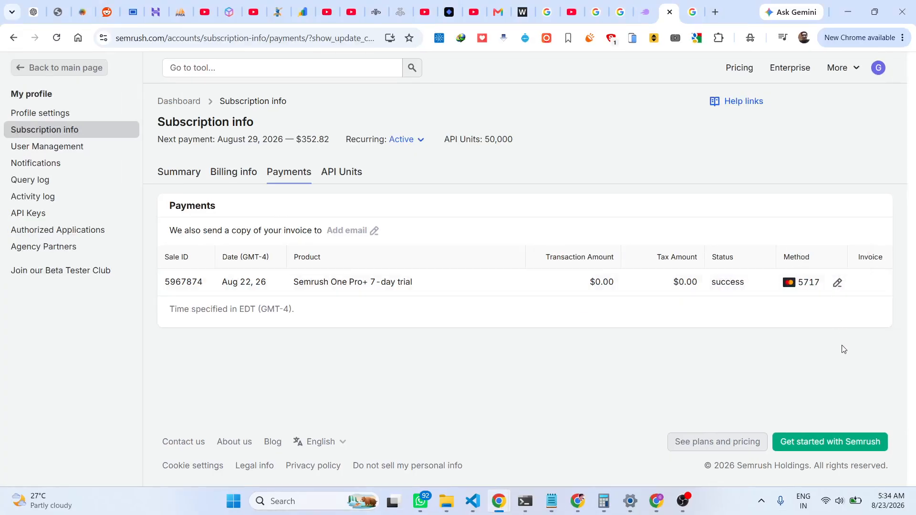
# - Examine the API unit balance and the Standard API and .Trends API options in the subscription info
pyautogui.click(338, 177)
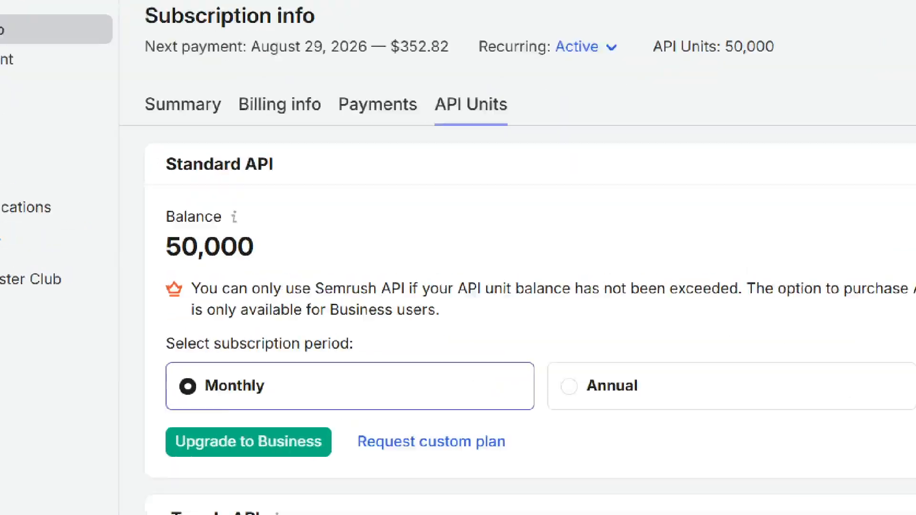
pyautogui.moveTo(165, 243); pyautogui.dragTo(254, 268)
pyautogui.moveTo(195, 273); pyautogui.dragTo(914, 349)
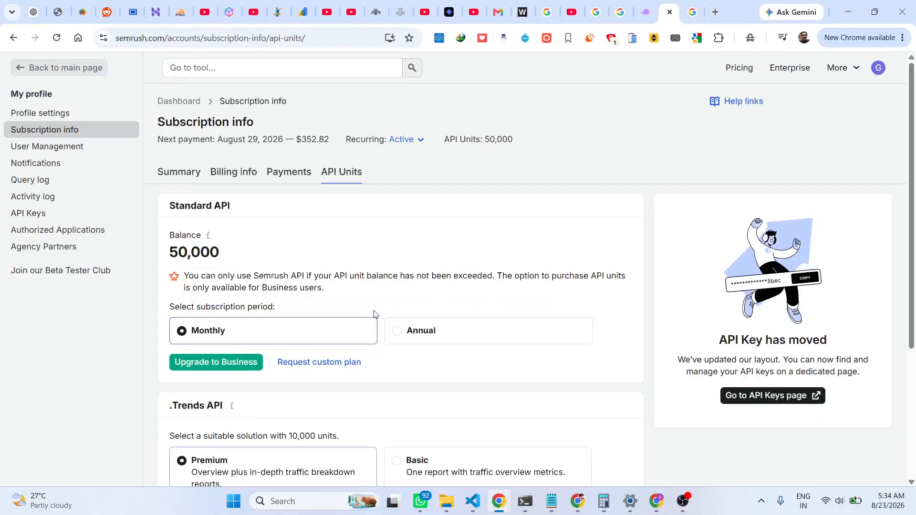
pyautogui.scroll(-4, 362, 314)
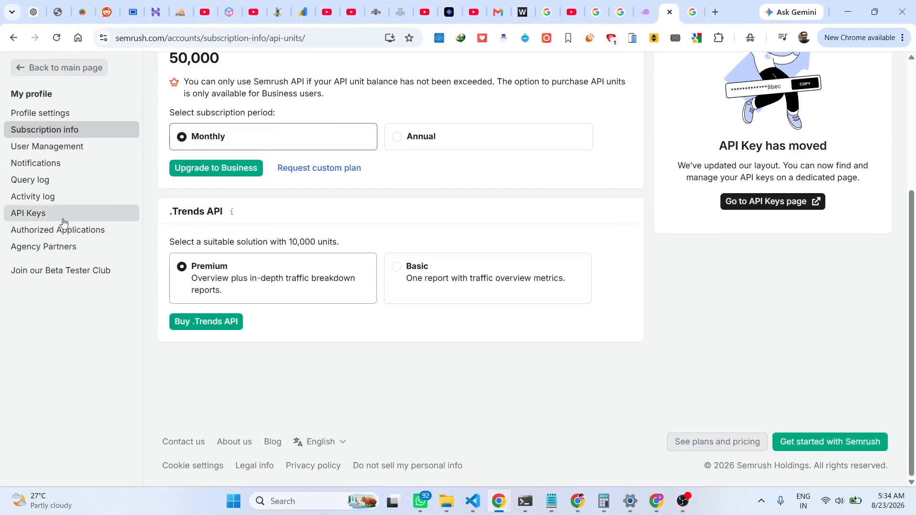
# - View the User Management page of the profile and return to the subscription info
pyautogui.click(66, 152)
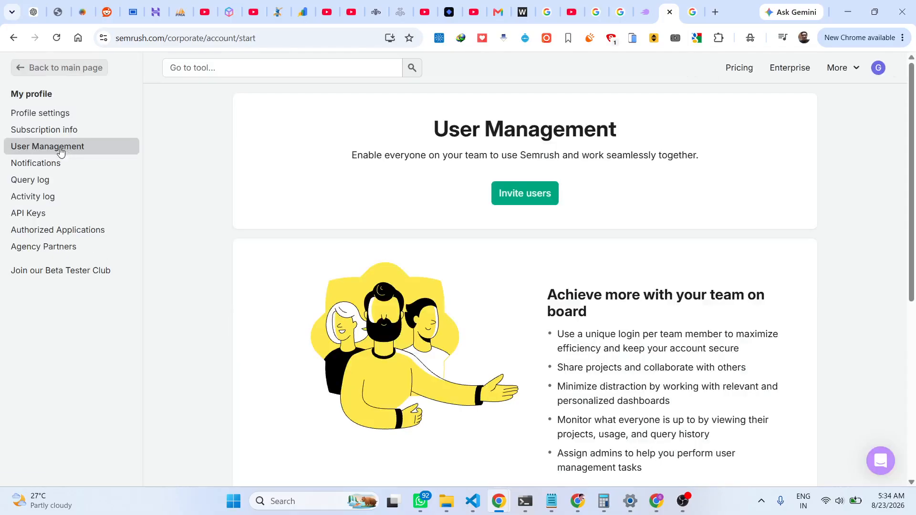
pyautogui.click(51, 121)
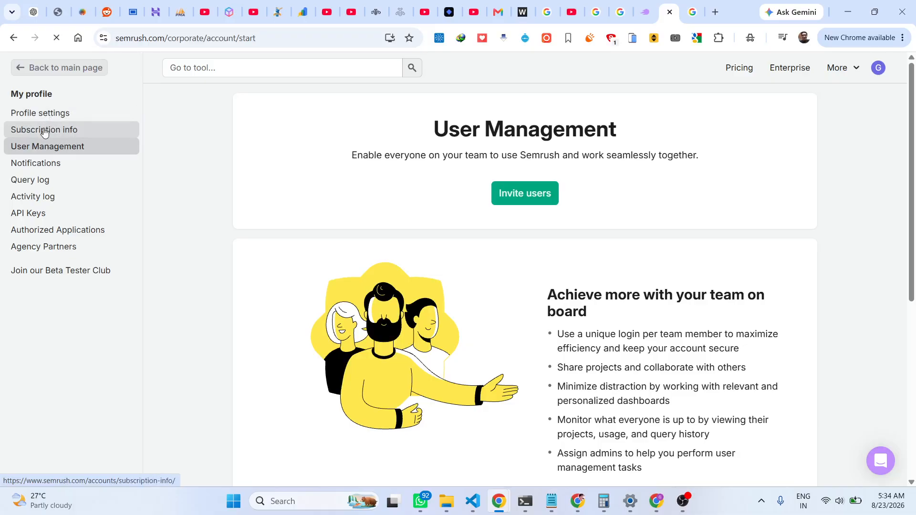
pyautogui.click(44, 132)
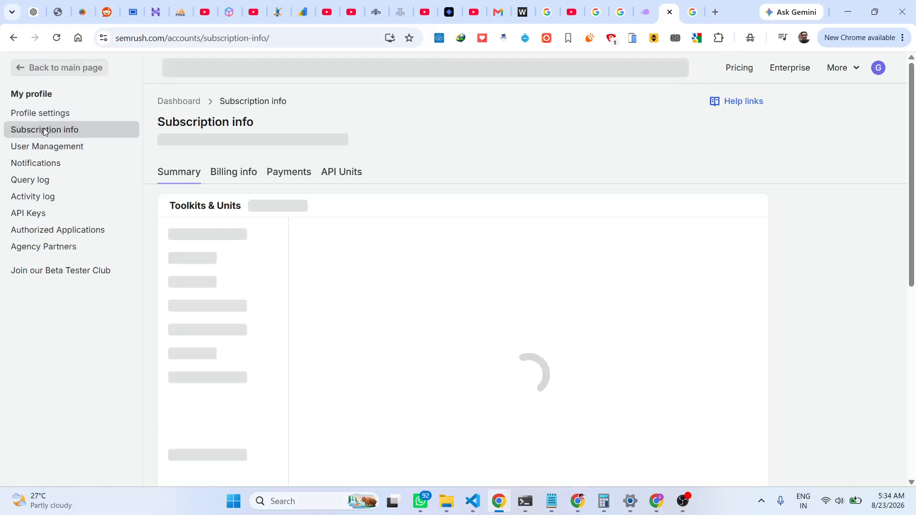
# - Turn off the SBlock ad blocker for the Semrush website and allow all cookies on the subscription info page
pyautogui.click(609, 40)
pyautogui.click(571, 216)
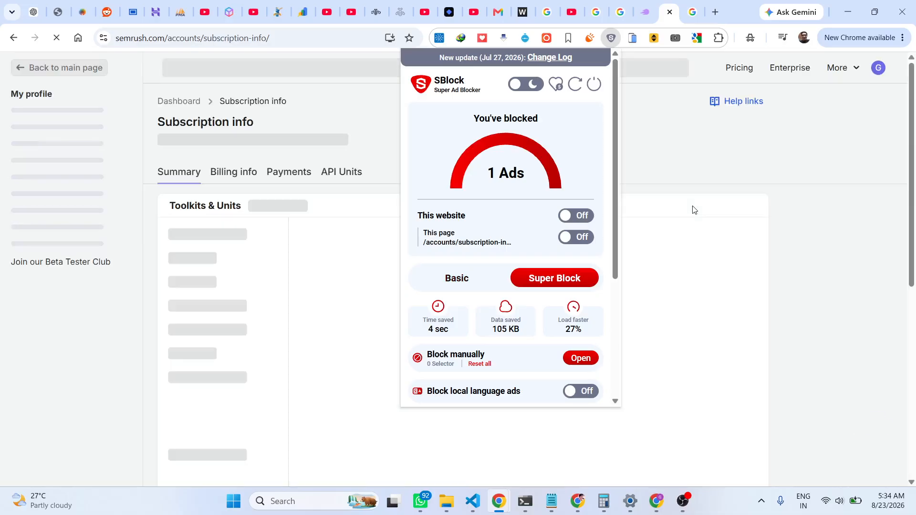
pyautogui.click(688, 159)
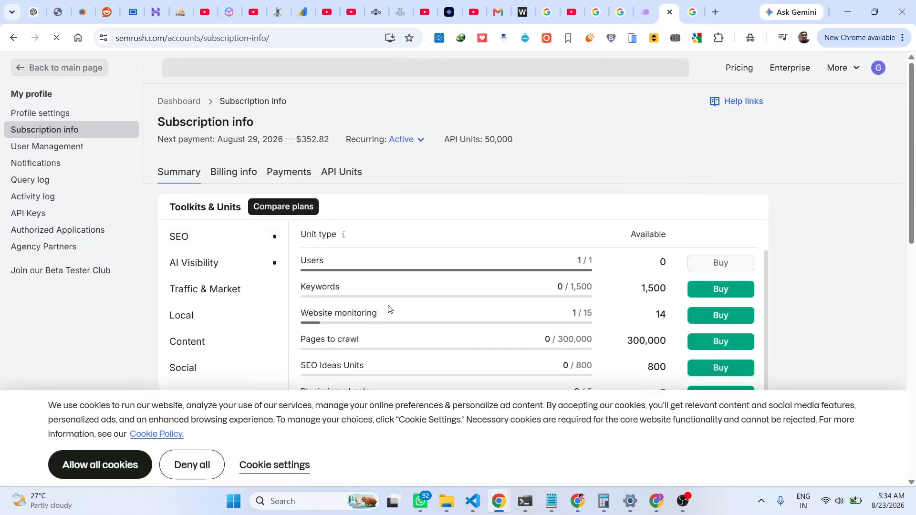
pyautogui.click(135, 464)
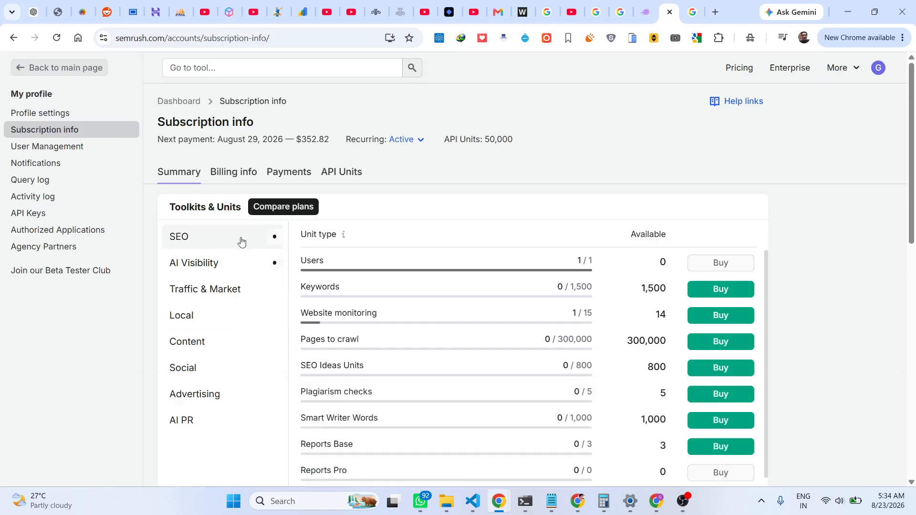
# - Review the editable billing information fields and the card update form, closing both without saving any changes
pyautogui.click(237, 177)
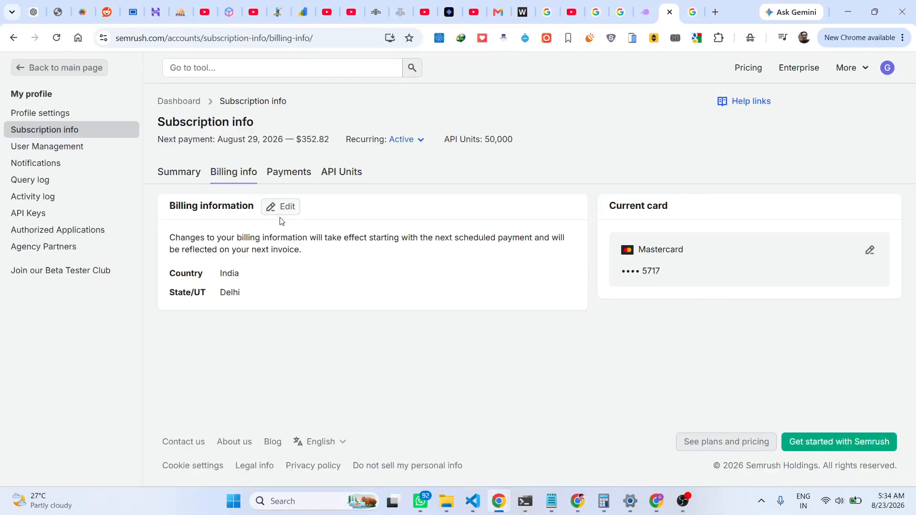
pyautogui.click(339, 250)
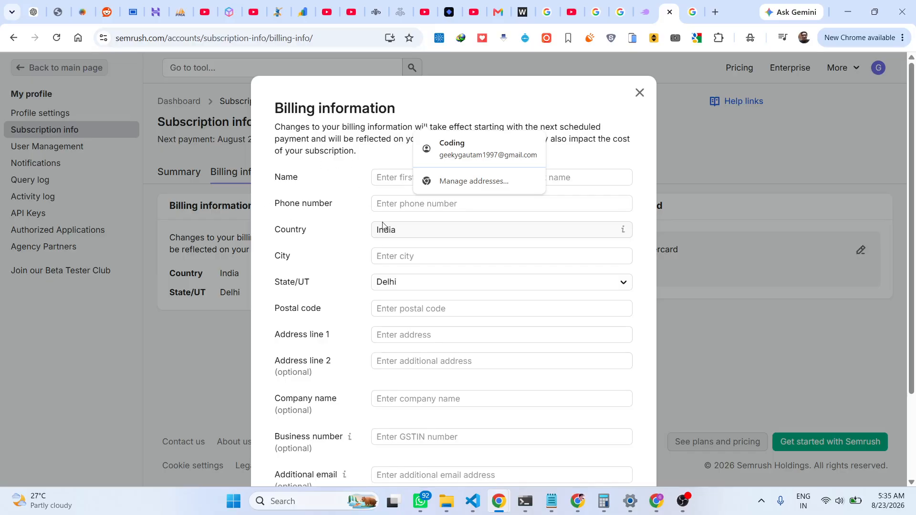
pyautogui.scroll(-3, 405, 293)
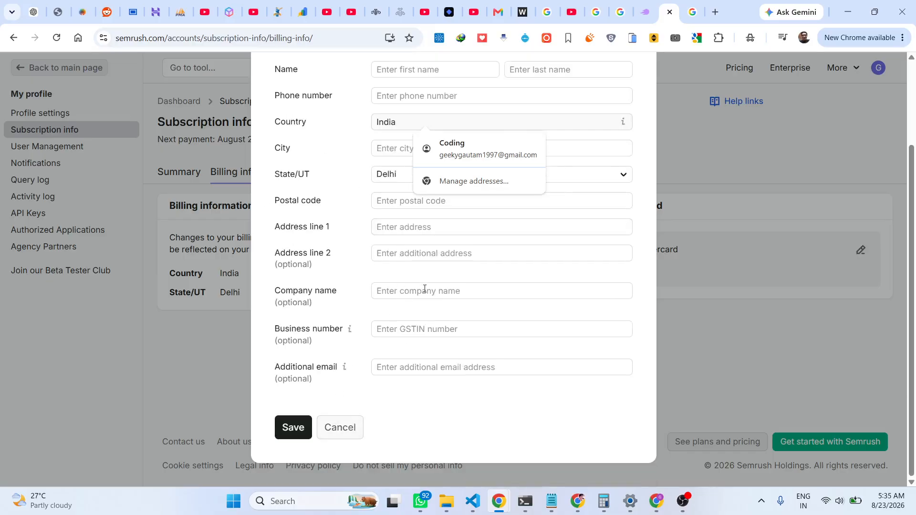
pyautogui.scroll(3, 425, 258)
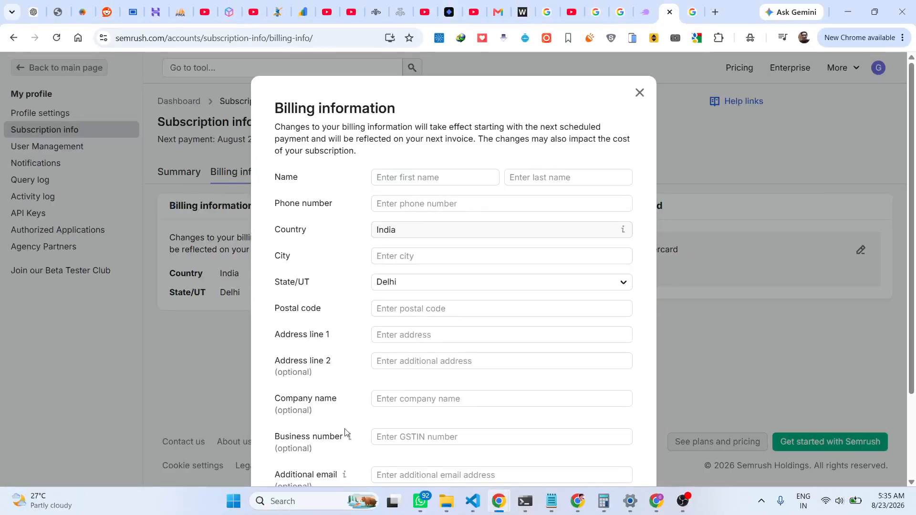
pyautogui.scroll(-3, 359, 452)
pyautogui.click(344, 427)
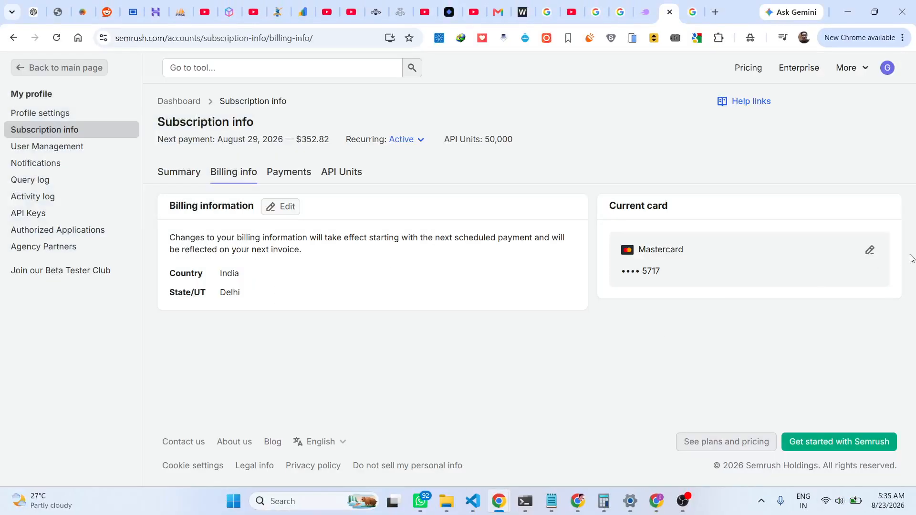
pyautogui.click(867, 251)
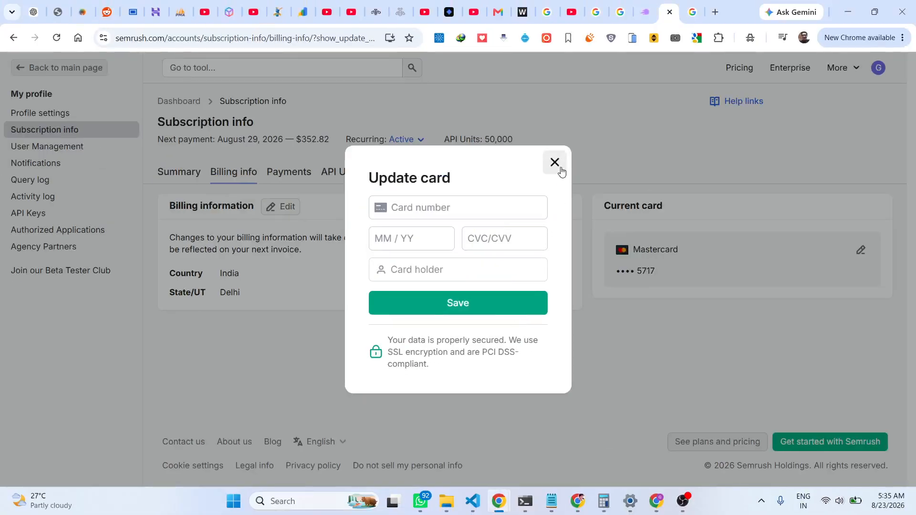
pyautogui.click(560, 170)
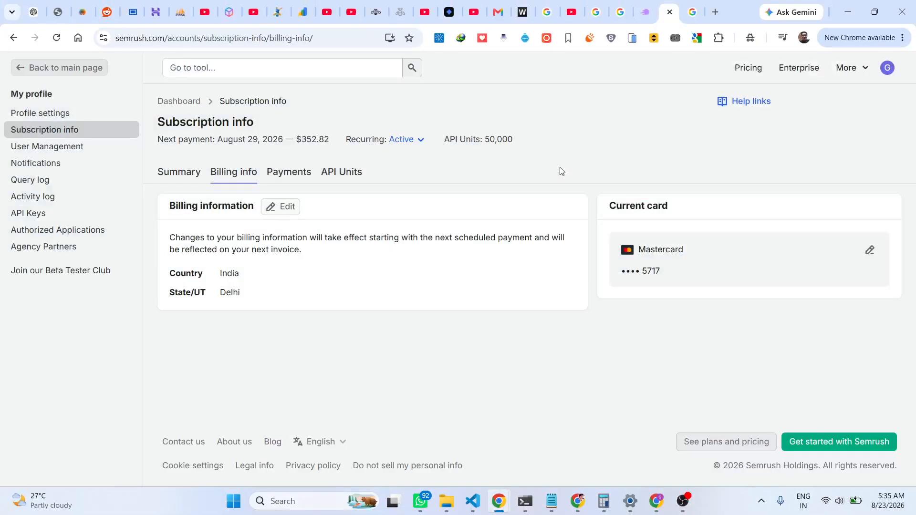
# - Check the subscription's payment history and look over the API units section again
pyautogui.click(299, 174)
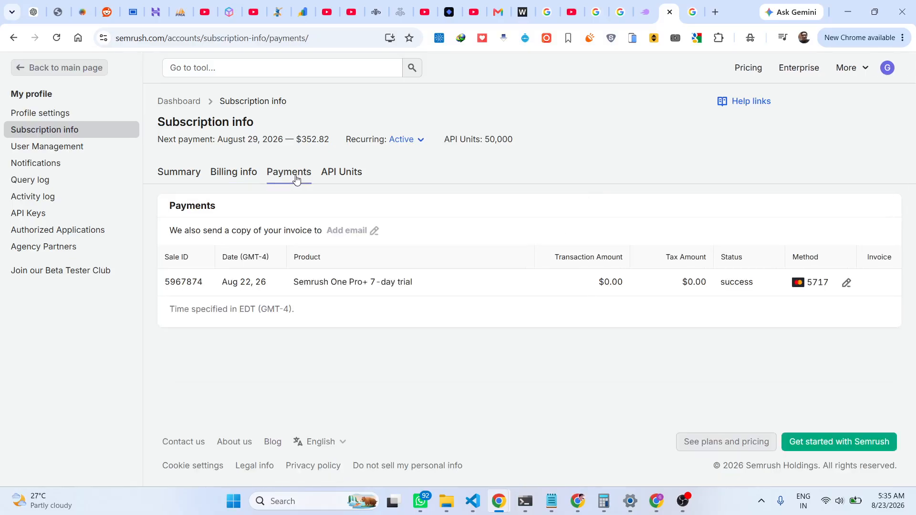
pyautogui.click(328, 178)
pyautogui.scroll(-4, 366, 227)
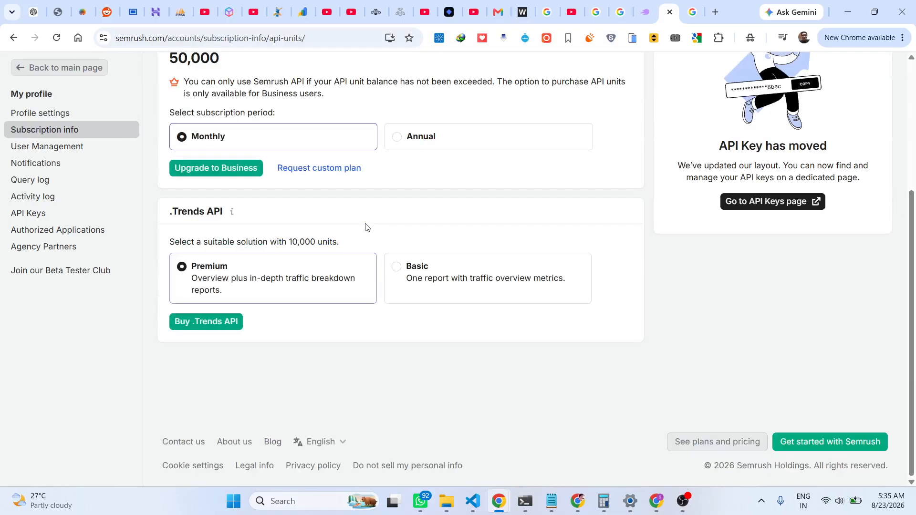
pyautogui.scroll(4, 367, 227)
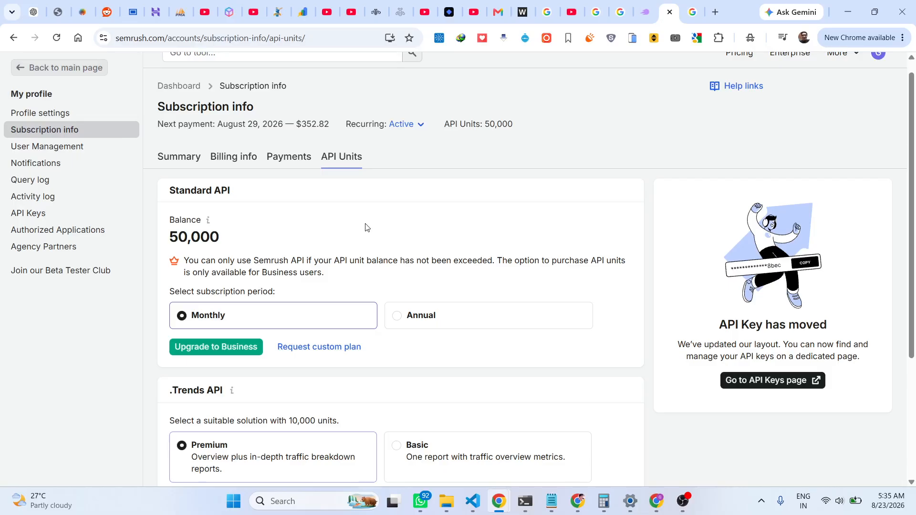
# - Open ChatGPT in a new tab and ask "my semrush trail was activated for 7 days how to cancel that trial now what are the steps"
pyautogui.click(714, 14)
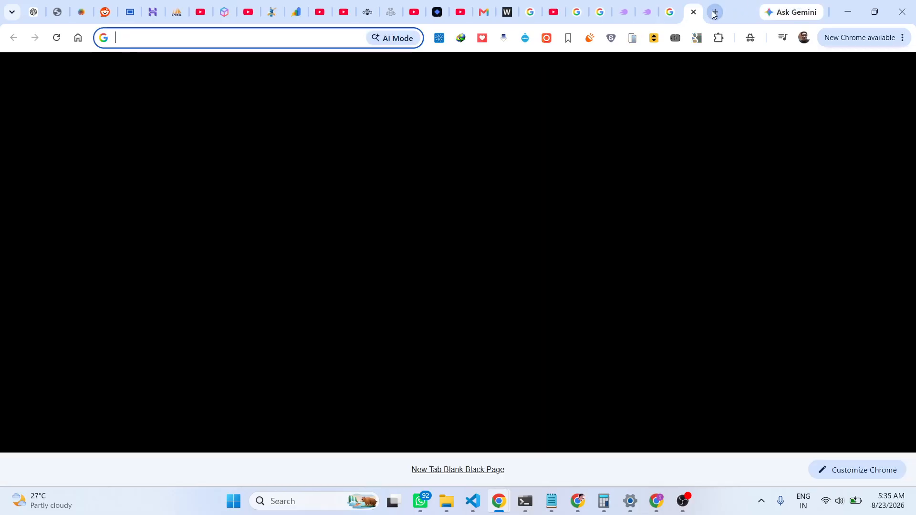
pyautogui.write('ch')
pyautogui.press('Return')
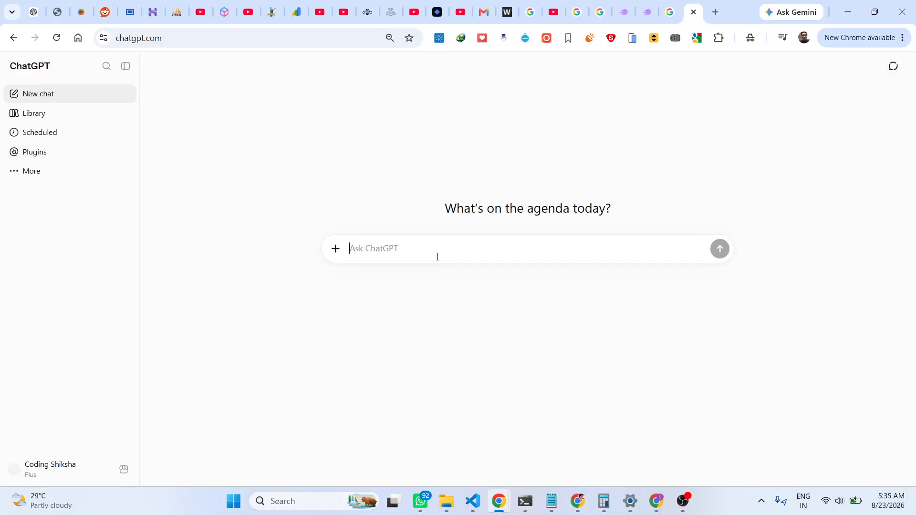
pyautogui.write('my semrush tra')
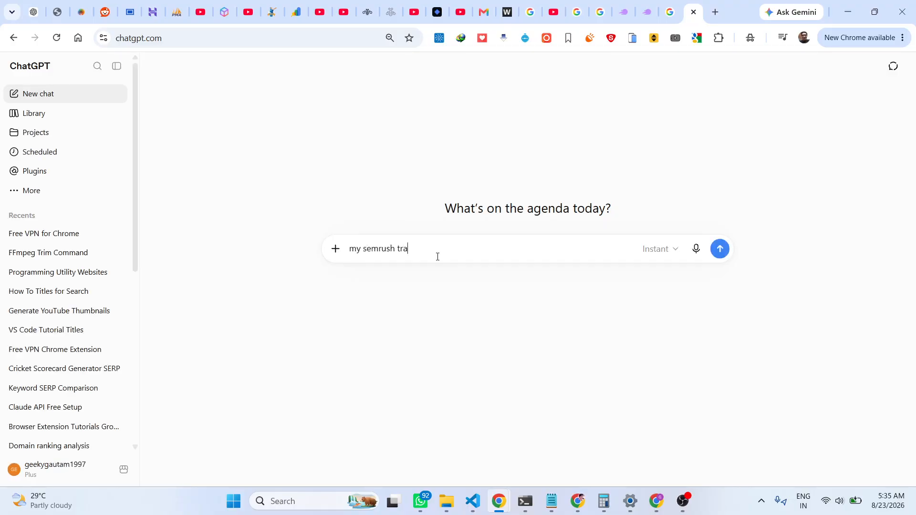
pyautogui.write('il was activated for 7')
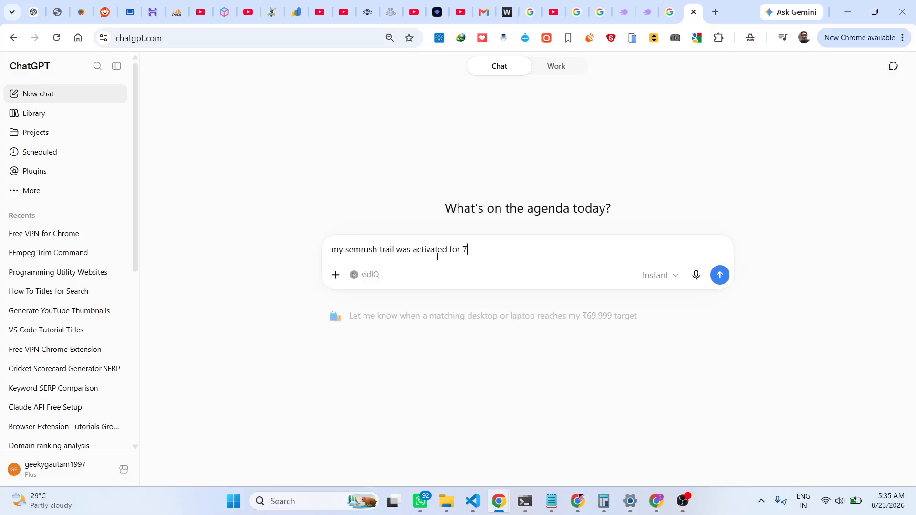
pyautogui.write(' days how to ')
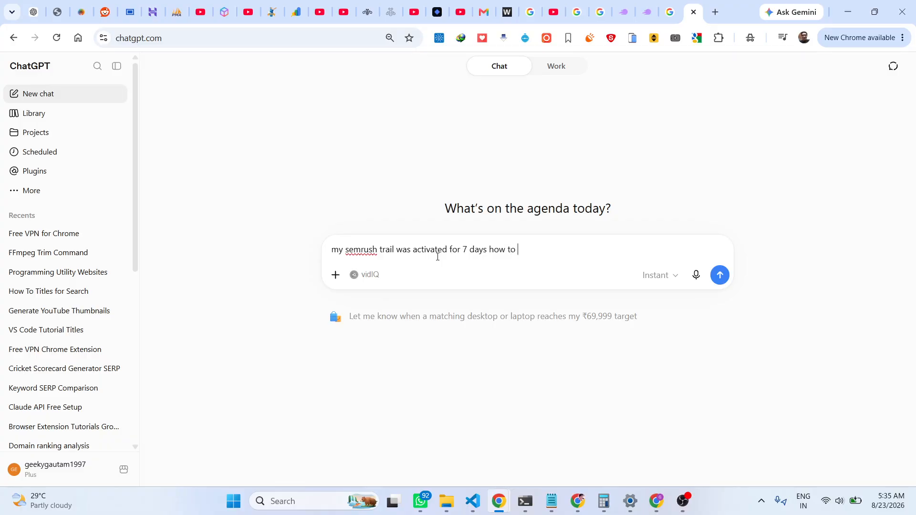
pyautogui.write('cancel that trial now what are the steps')
pyautogui.press('Return')
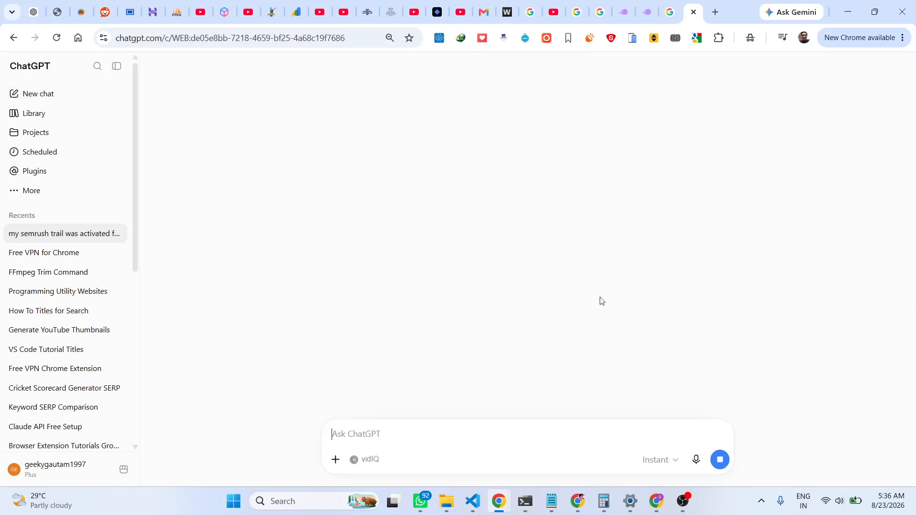
pyautogui.click(682, 501)
pyautogui.click(683, 501)
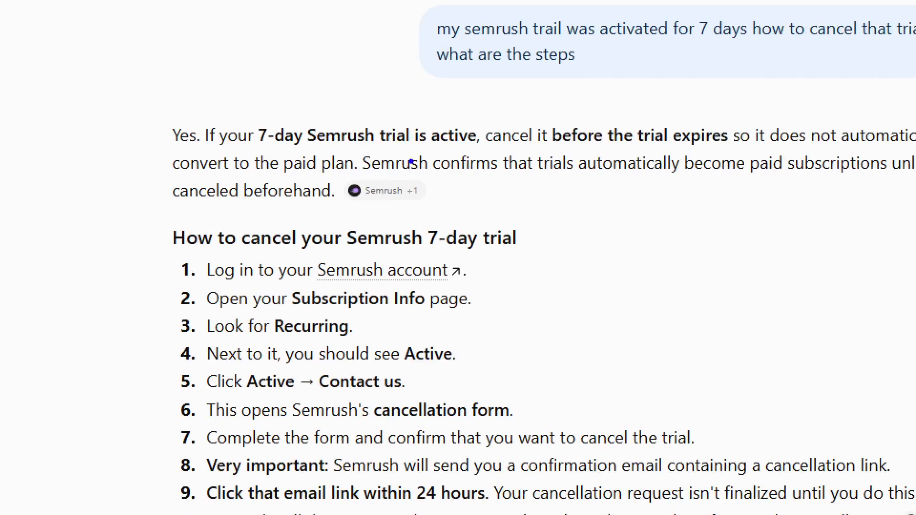
# - Read ChatGPT's instructions for cancelling the 7-day Semrush trial, from the Subscription Info page to the cancellation form
pyautogui.moveTo(241, 119)
pyautogui.mouseDown()
pyautogui.moveTo(334, 145)
pyautogui.moveTo(834, 156)
pyautogui.mouseUp()
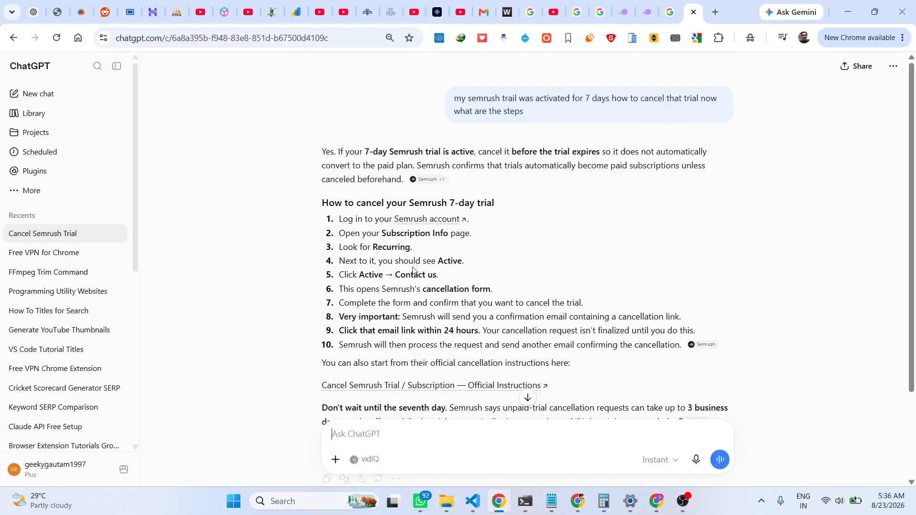
pyautogui.moveTo(343, 189)
pyautogui.mouseDown()
pyautogui.moveTo(496, 225)
pyautogui.moveTo(542, 224)
pyautogui.mouseUp()
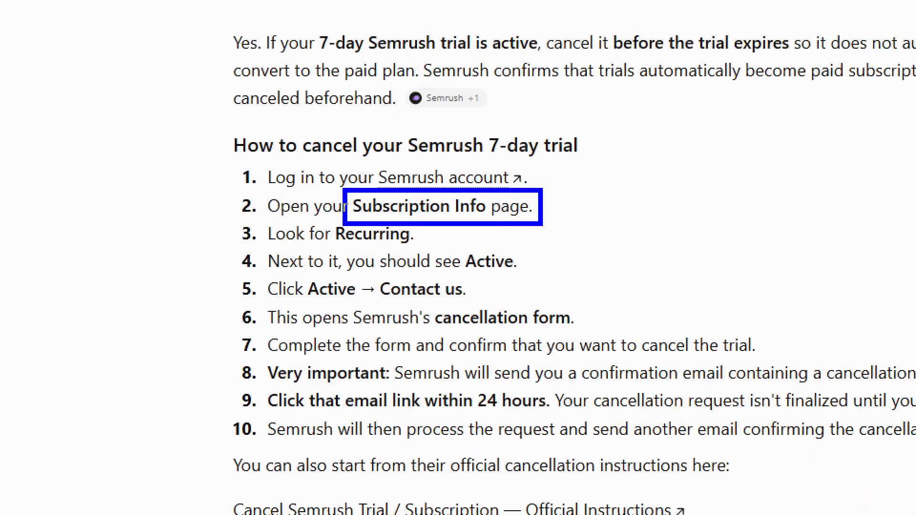
pyautogui.moveTo(258, 217)
pyautogui.mouseDown()
pyautogui.moveTo(384, 247)
pyautogui.moveTo(427, 247)
pyautogui.mouseUp()
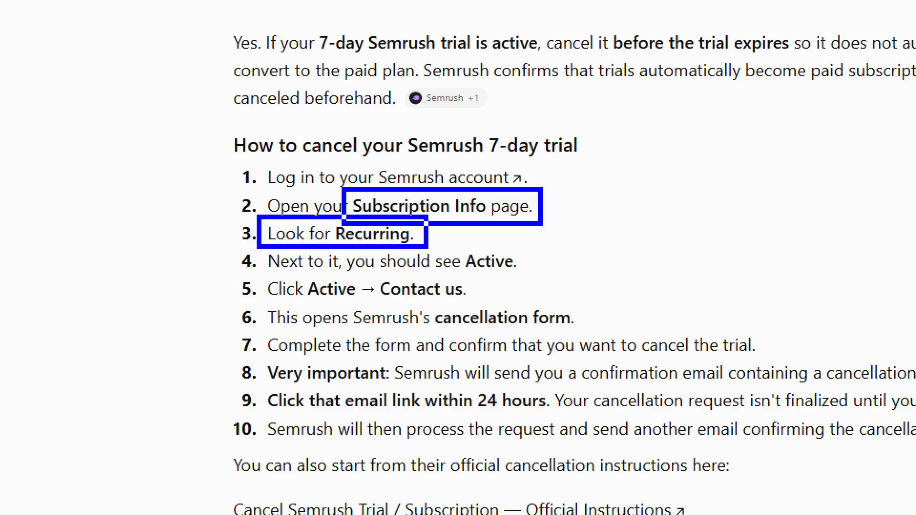
pyautogui.moveTo(264, 248)
pyautogui.mouseDown()
pyautogui.moveTo(344, 273)
pyautogui.moveTo(545, 265)
pyautogui.mouseUp()
pyautogui.moveTo(260, 295)
pyautogui.mouseDown()
pyautogui.moveTo(408, 328)
pyautogui.moveTo(584, 335)
pyautogui.mouseUp()
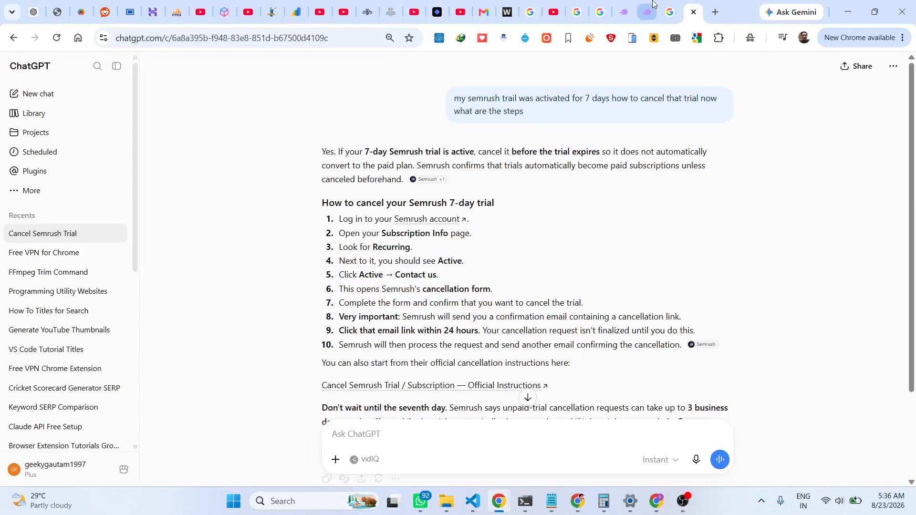
# - Compare the Semrush subscription summary with the cancellation instructions from ChatGPT and Google, ending on the subscription summary
pyautogui.click(652, 5)
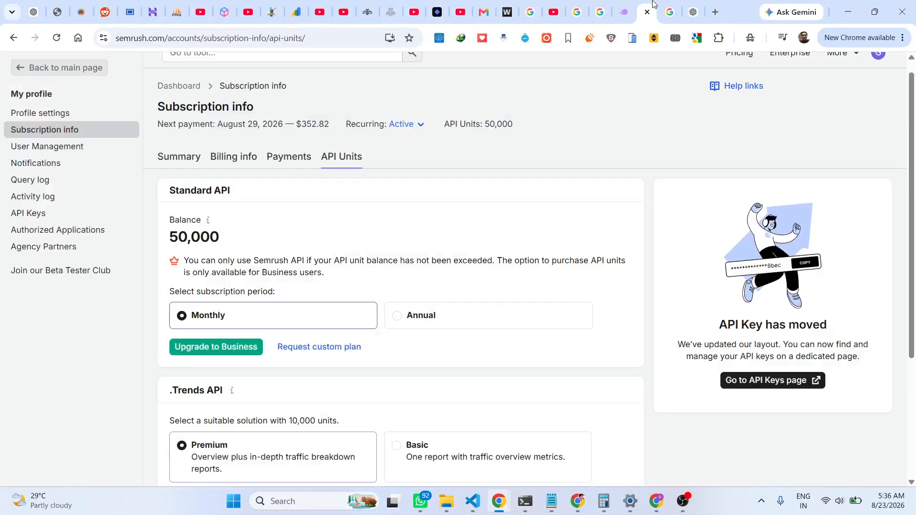
pyautogui.click(32, 134)
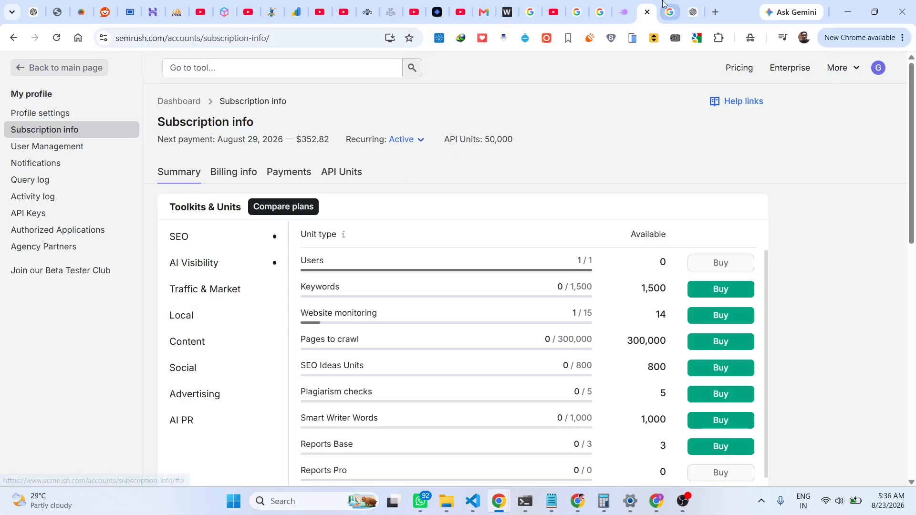
pyautogui.click(687, 5)
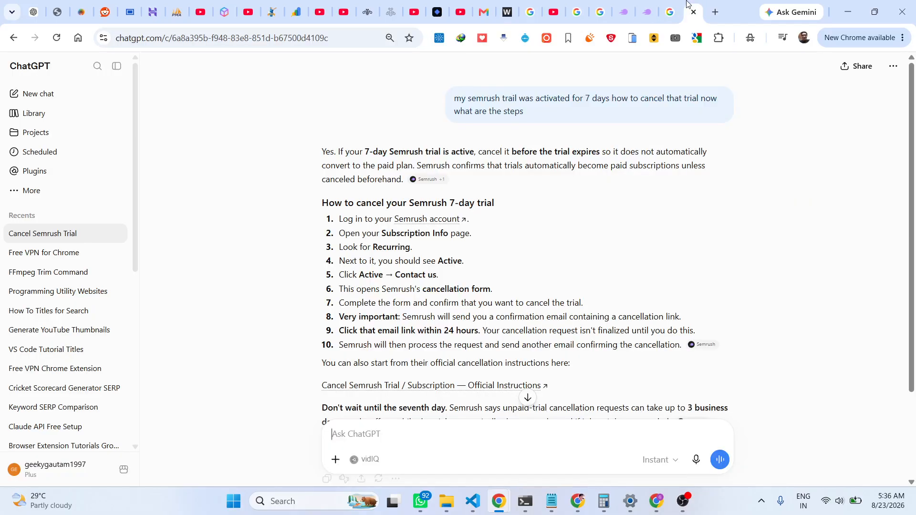
pyautogui.click(662, 3)
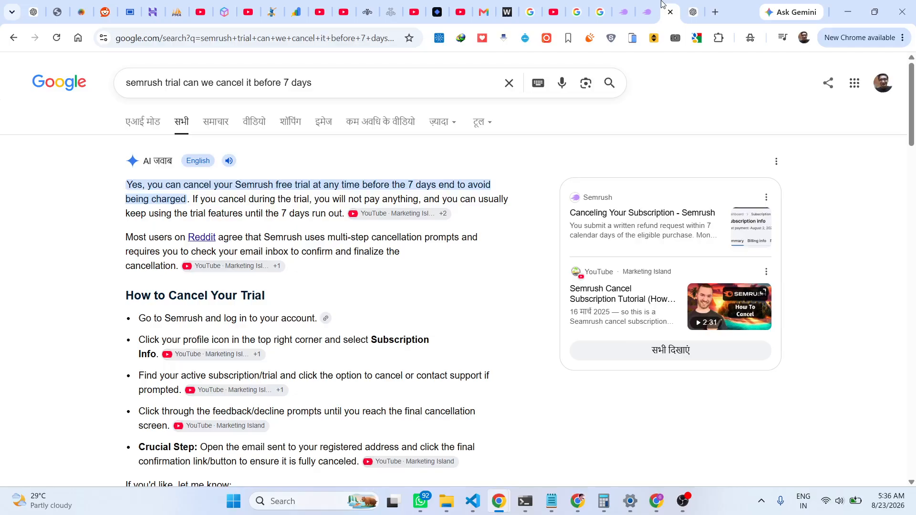
pyautogui.click(645, 8)
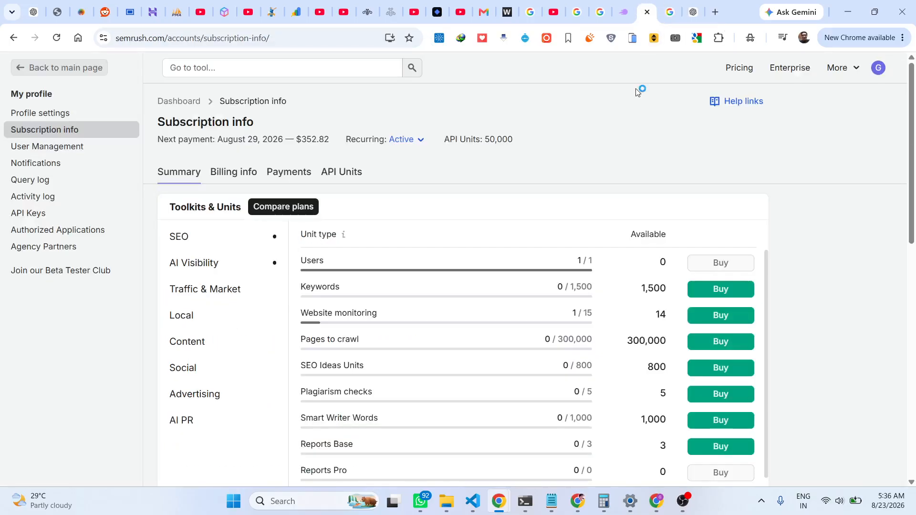
# - Find "Recu" on the subscription info page and choose to disable the recurring payments
pyautogui.hotkey('ctrl', 'f')
pyautogui.write('Recu')
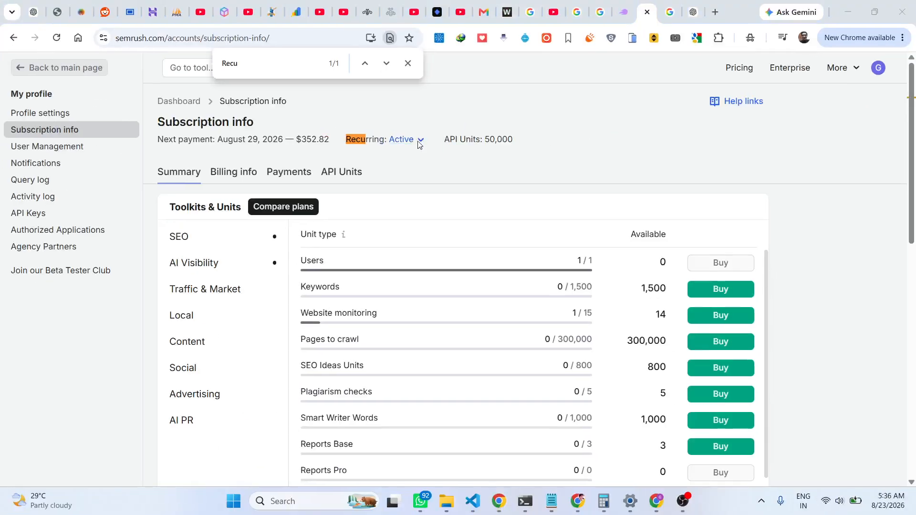
pyautogui.click(419, 141)
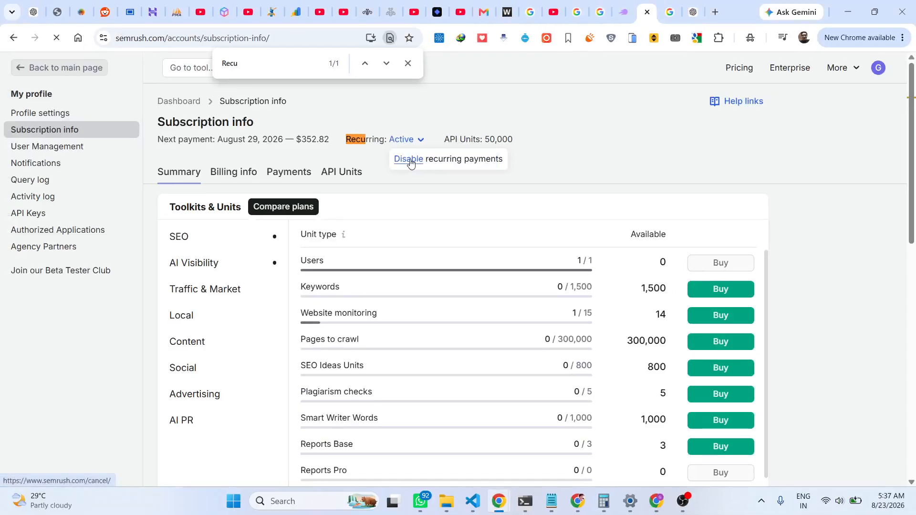
pyautogui.click(406, 158)
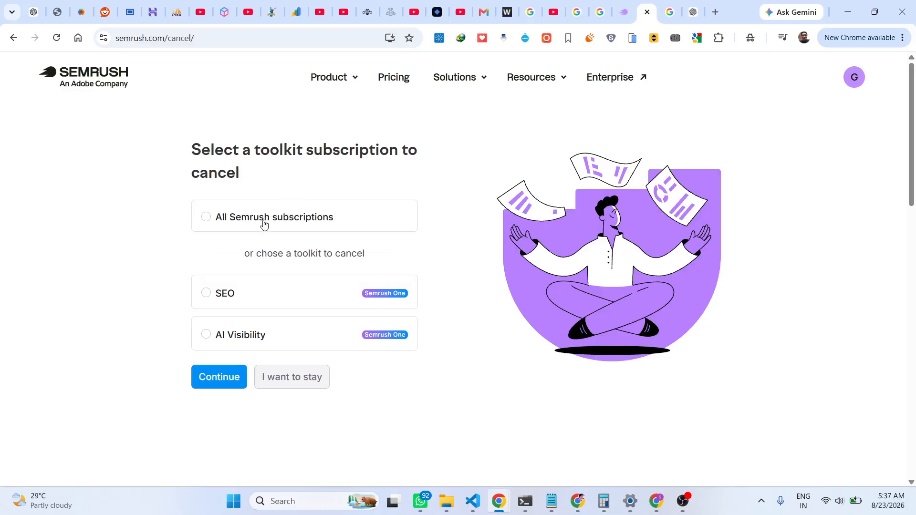
# - Select all Semrush subscriptions for cancellation and continue past the suggested tools to the cancellation form
pyautogui.click(206, 221)
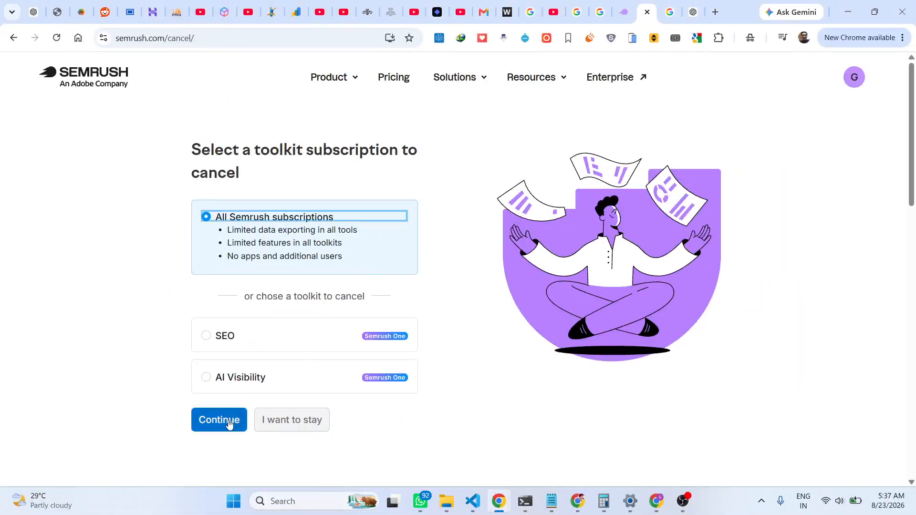
pyautogui.click(228, 423)
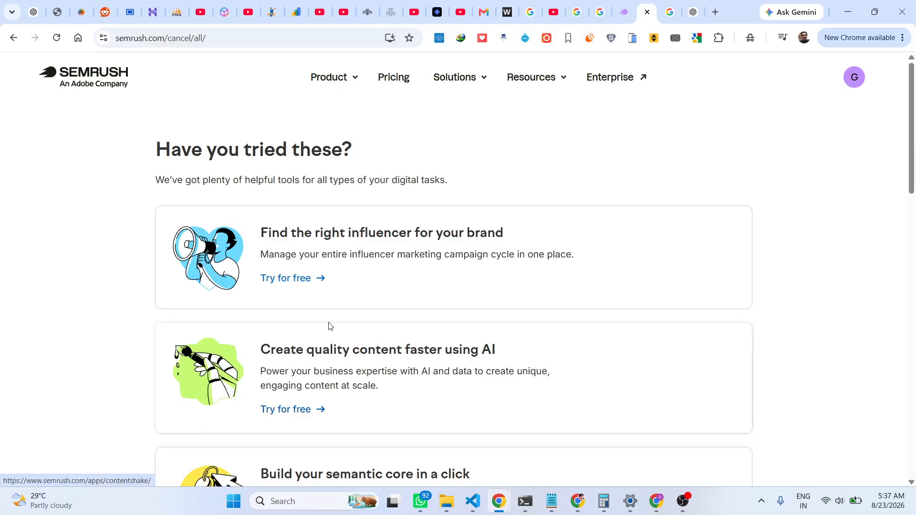
pyautogui.scroll(-1, 328, 327)
pyautogui.scroll(-7, 328, 325)
pyautogui.scroll(3, 328, 326)
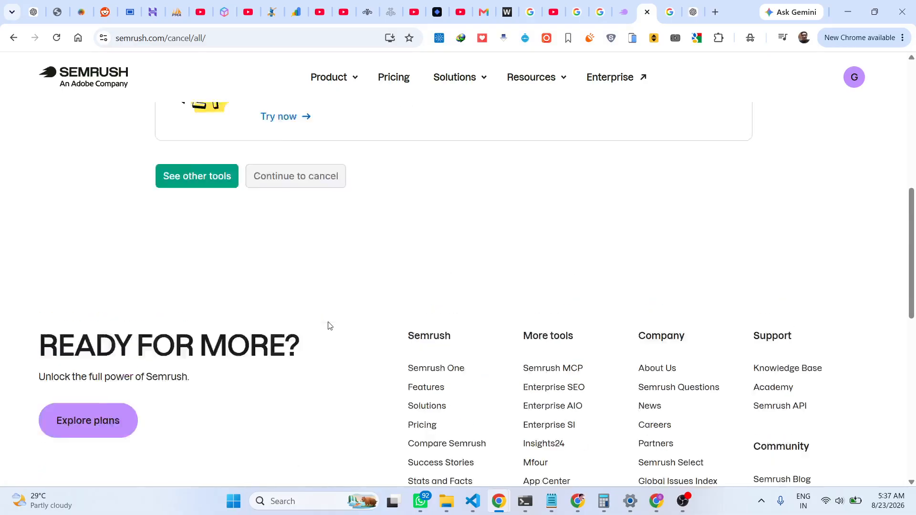
pyautogui.scroll(4, 328, 326)
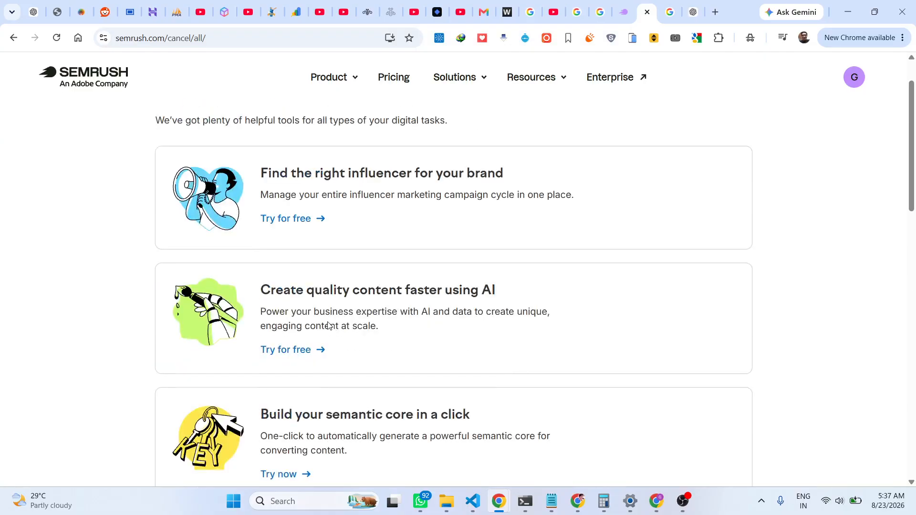
pyautogui.scroll(1, 328, 323)
pyautogui.scroll(-7, 313, 276)
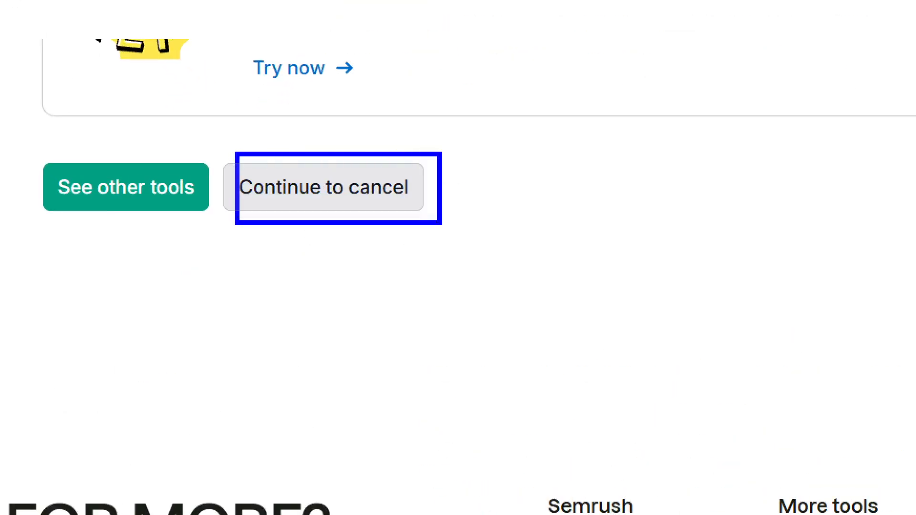
pyautogui.click(400, 195)
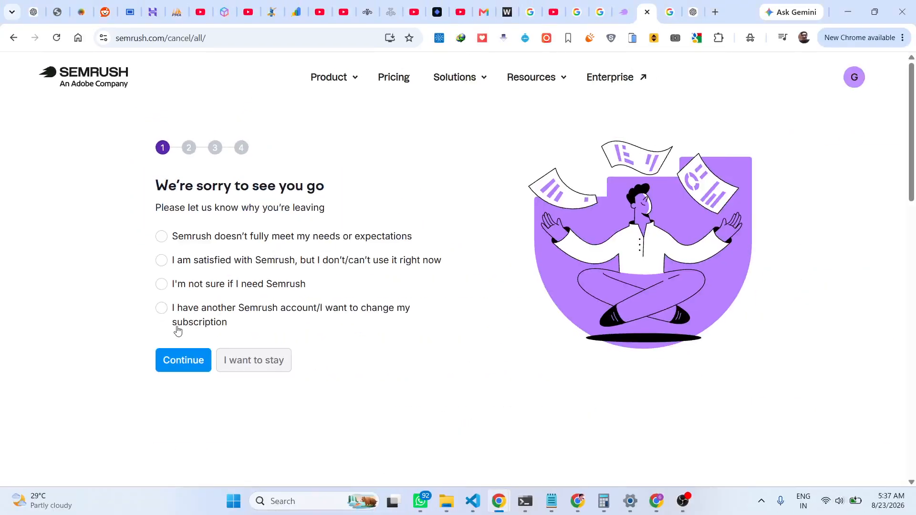
# - Give "I have another Semrush account/I want to change my subscription" as the leaving reason and agree to the deletion of monitored websites data
pyautogui.click(189, 322)
pyautogui.click(187, 361)
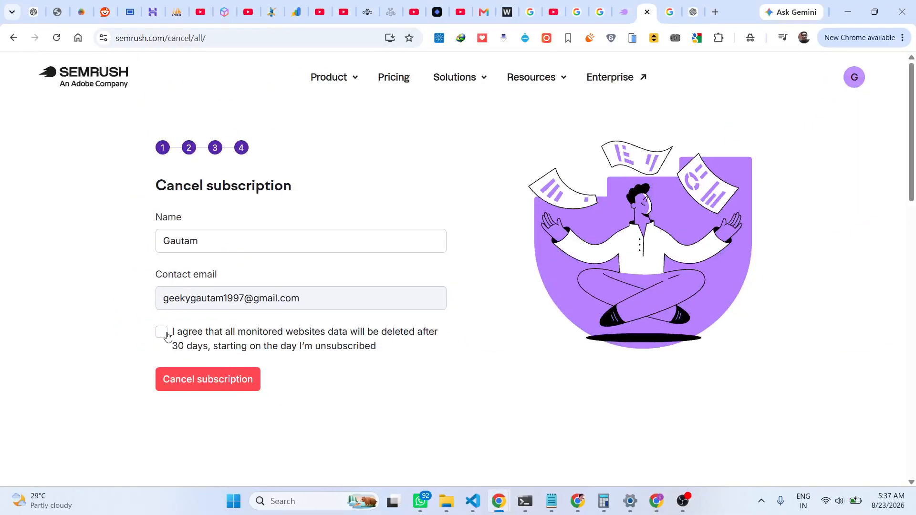
pyautogui.click(143, 308)
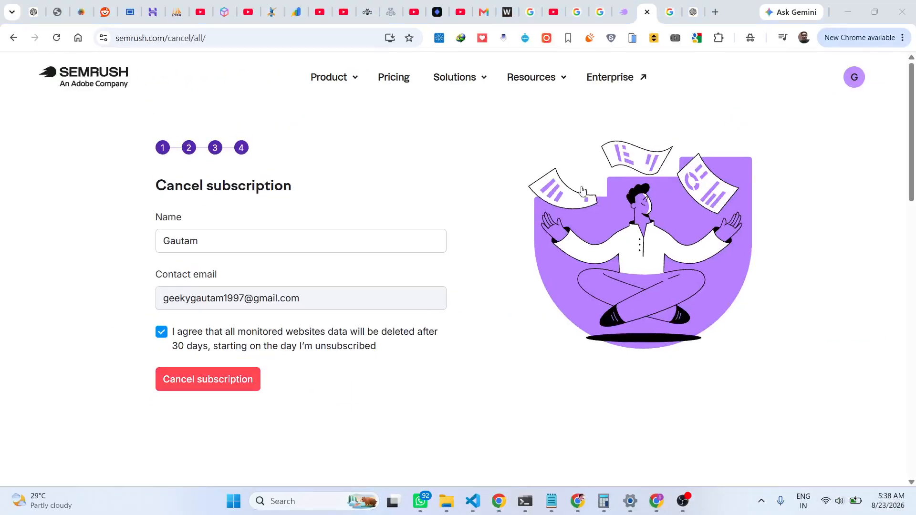
# - Return to the Keyword Magic Tool page, dismissing its account menu, and switch to OBS
pyautogui.click(631, 7)
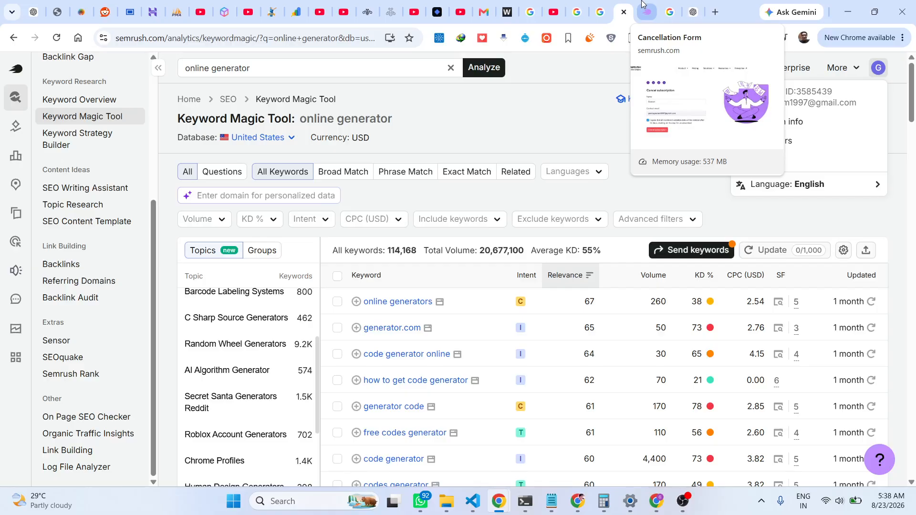
pyautogui.click(578, 125)
pyautogui.click(683, 501)
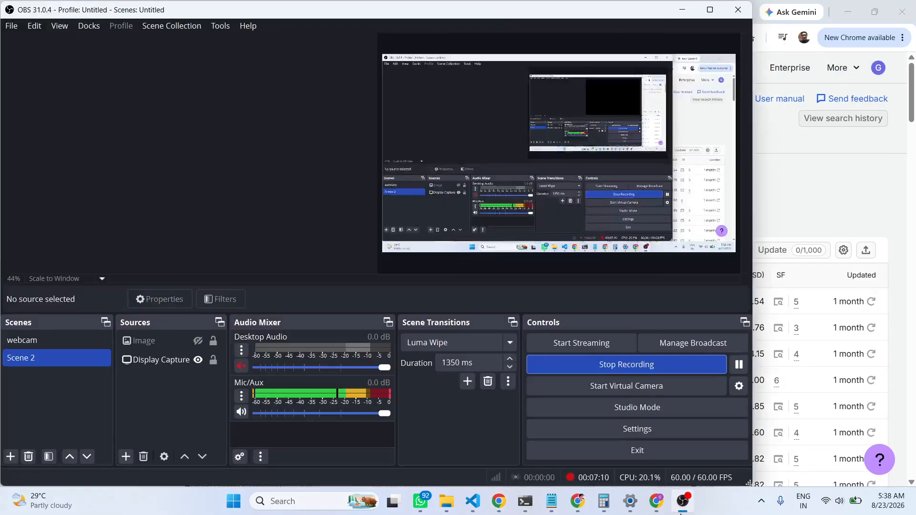